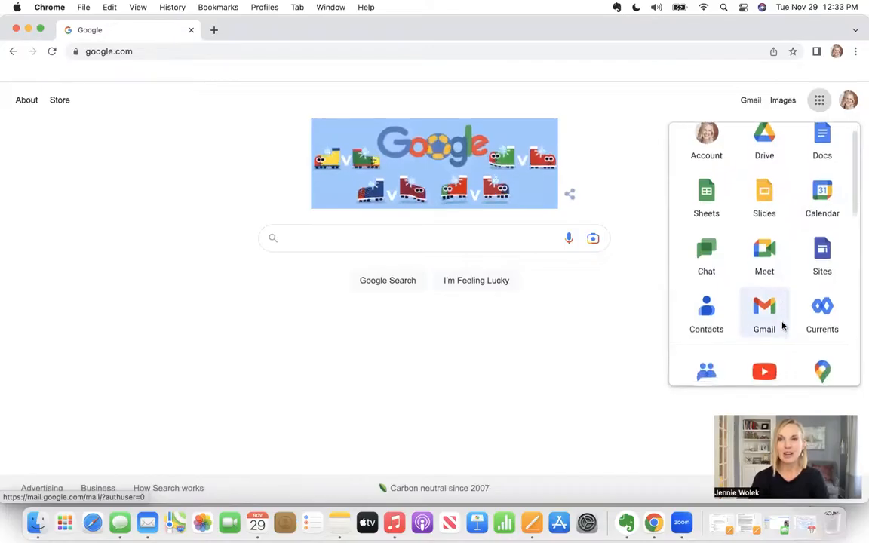
# - Open Google Forms from the Google apps list and create a blank form
pyautogui.scroll(-3, 782, 325)
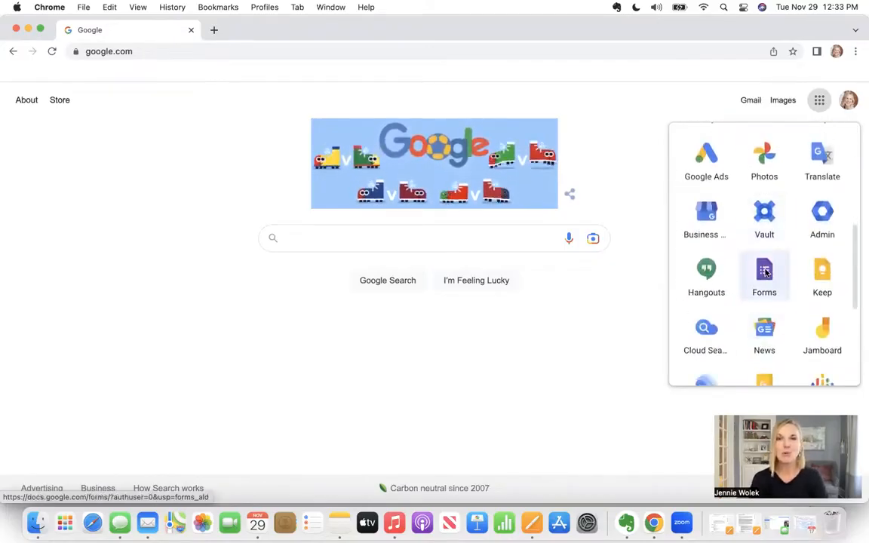
pyautogui.click(765, 273)
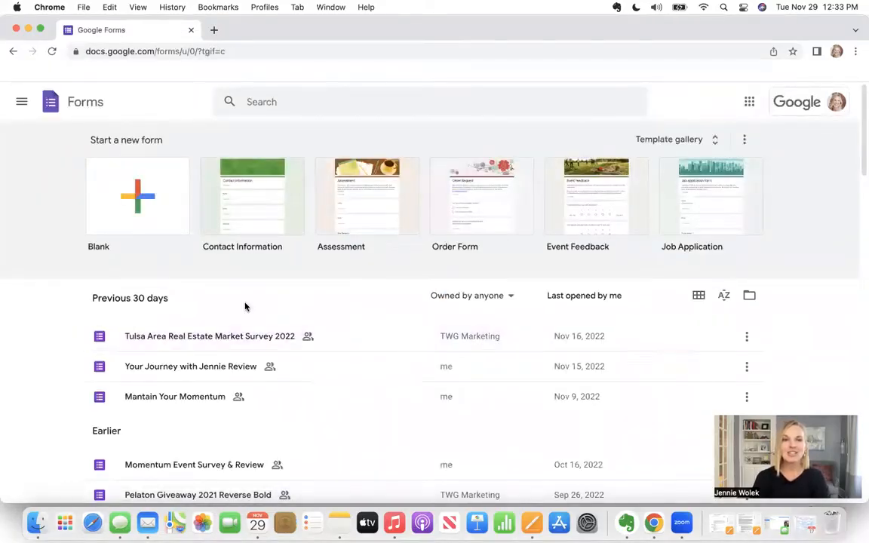
pyautogui.scroll(-5, 186, 404)
pyautogui.scroll(5, 183, 403)
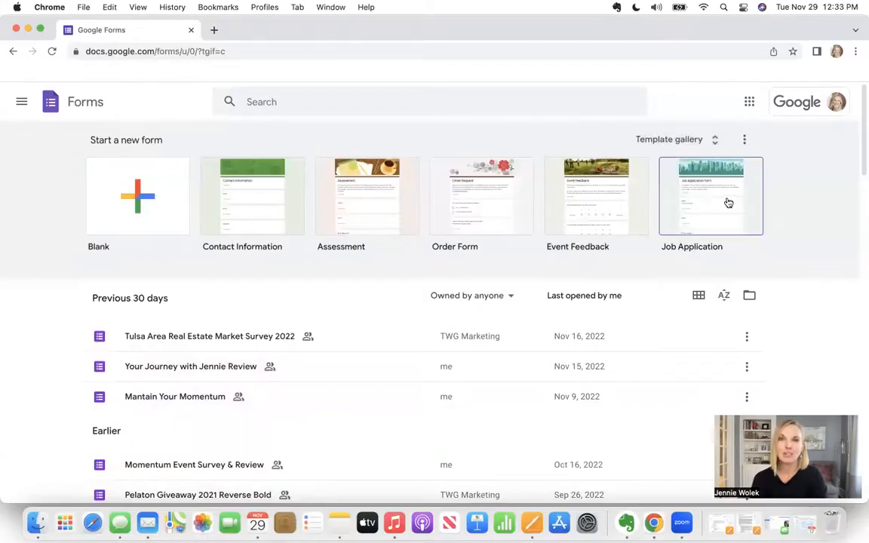
pyautogui.click(138, 195)
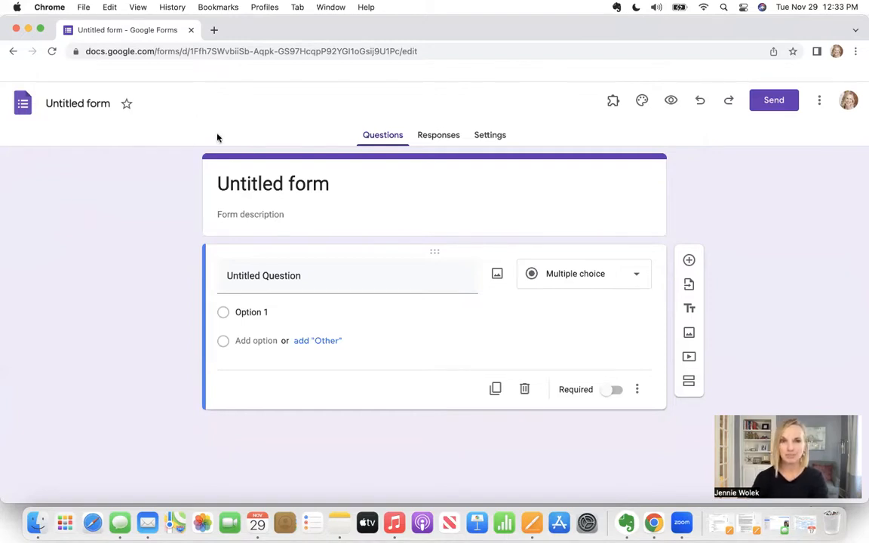
# - Title the form "Test" and apply the same name to the form file
pyautogui.click(248, 178)
pyautogui.tripleClick(248, 179)
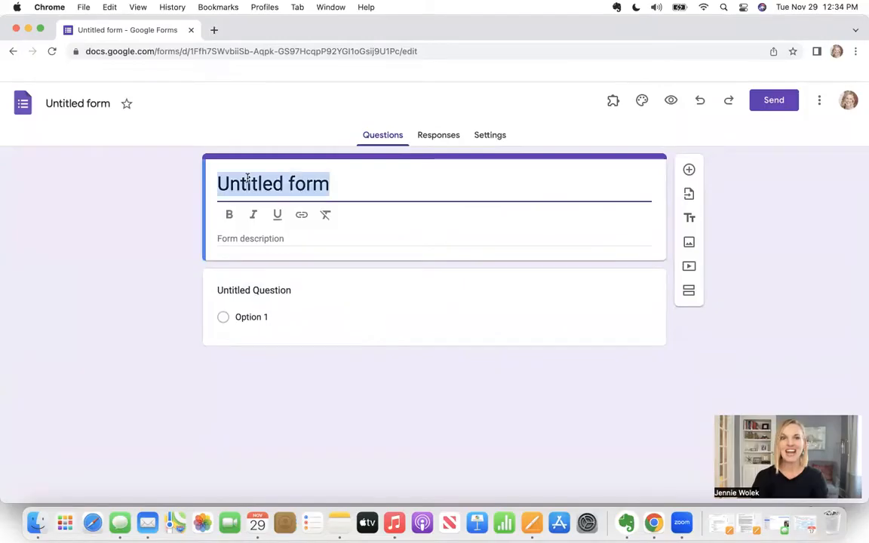
pyautogui.write('Test')
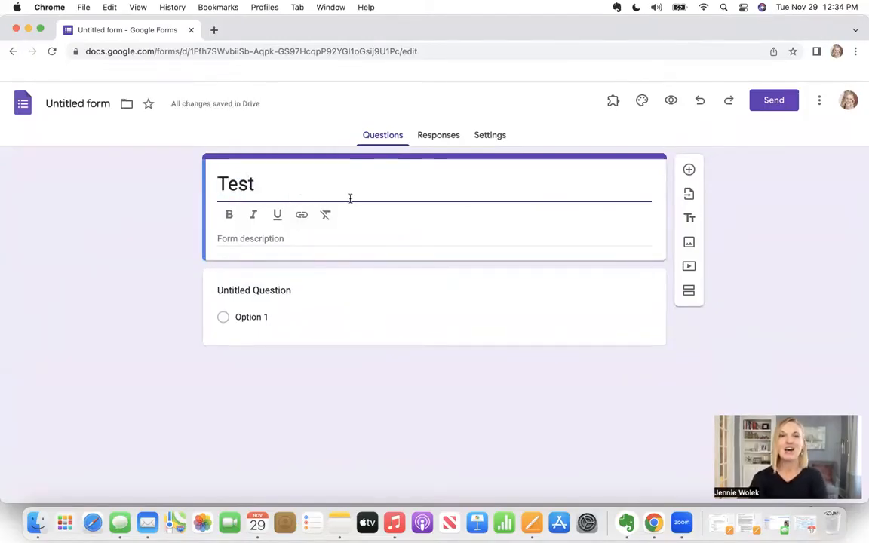
pyautogui.click(76, 104)
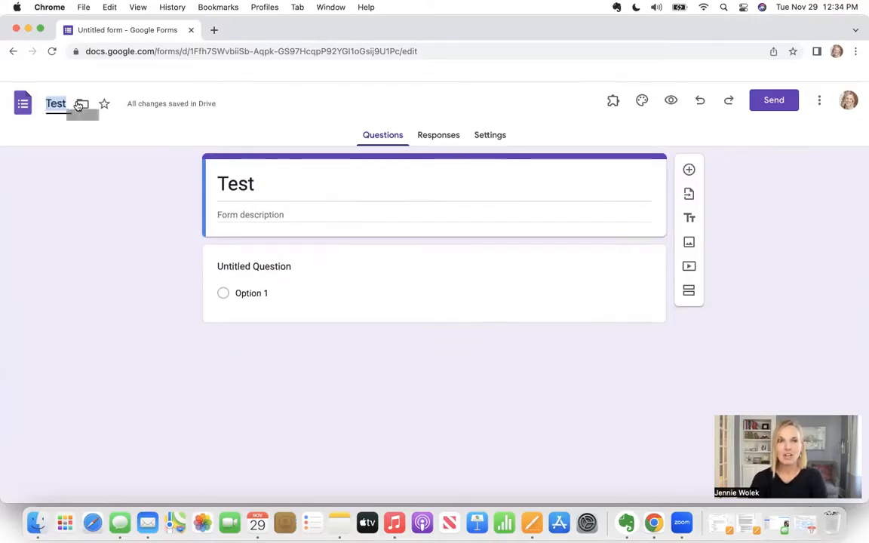
pyautogui.click(274, 184)
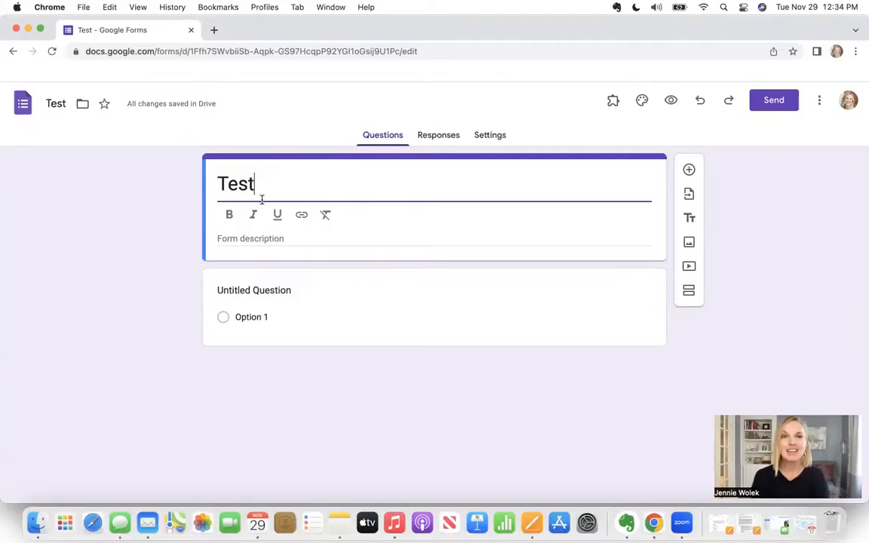
# - Enter "this can edited" as the form description
pyautogui.click(285, 236)
pyautogui.write('this')
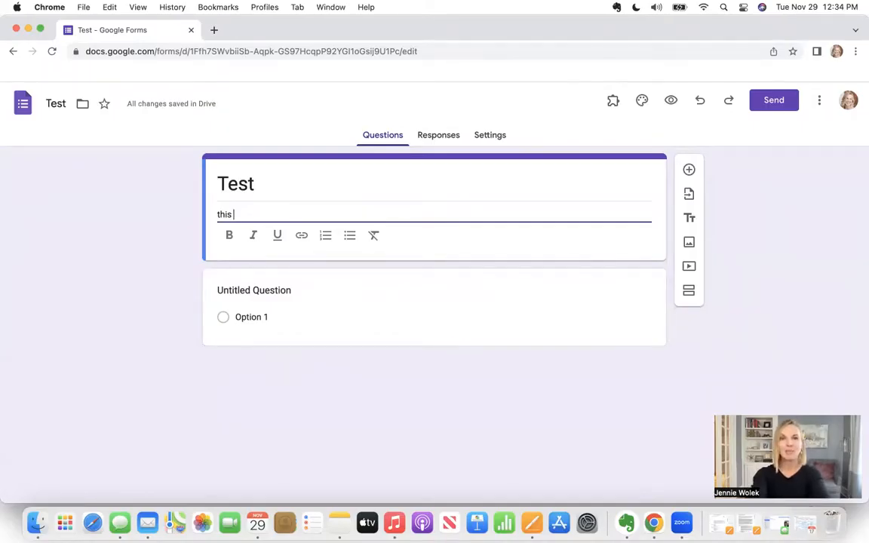
pyautogui.write('can edited')
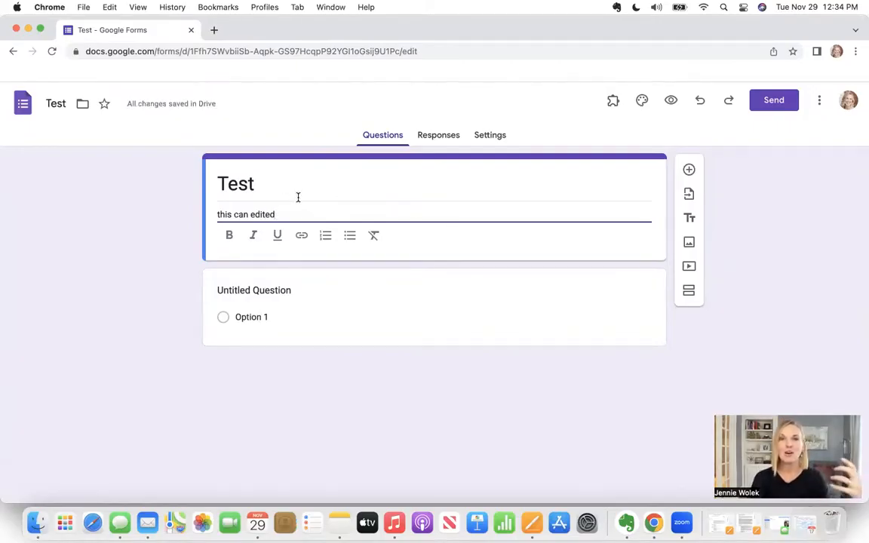
# - Enter "Q1" as the text of the untitled first question
pyautogui.click(267, 290)
pyautogui.write('Q')
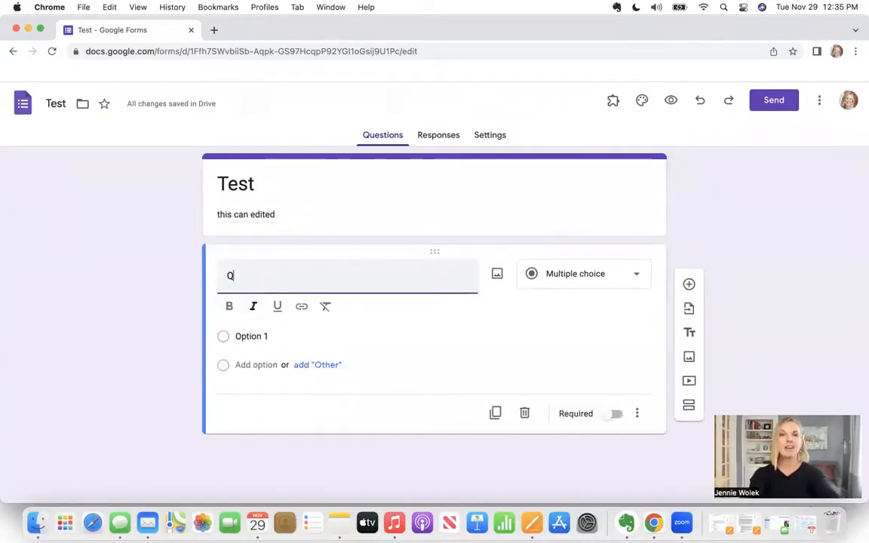
pyautogui.write('1')
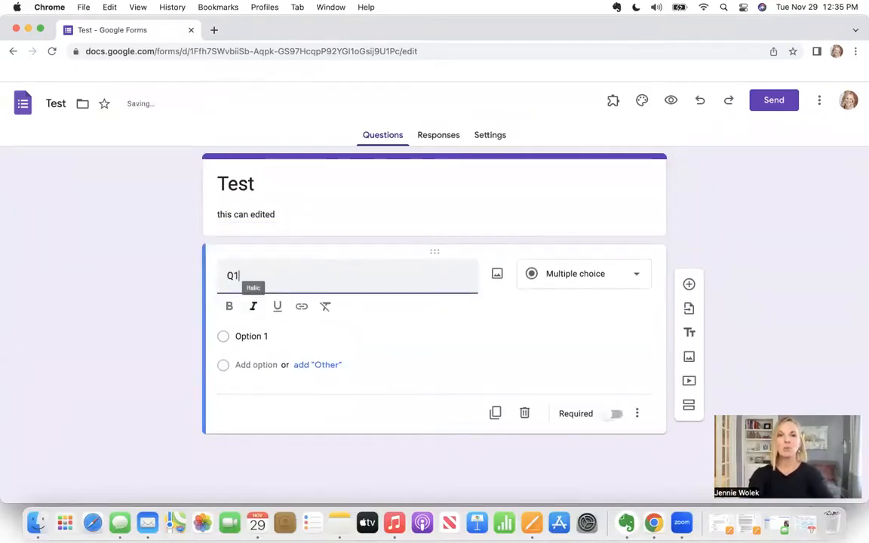
pyautogui.click(173, 275)
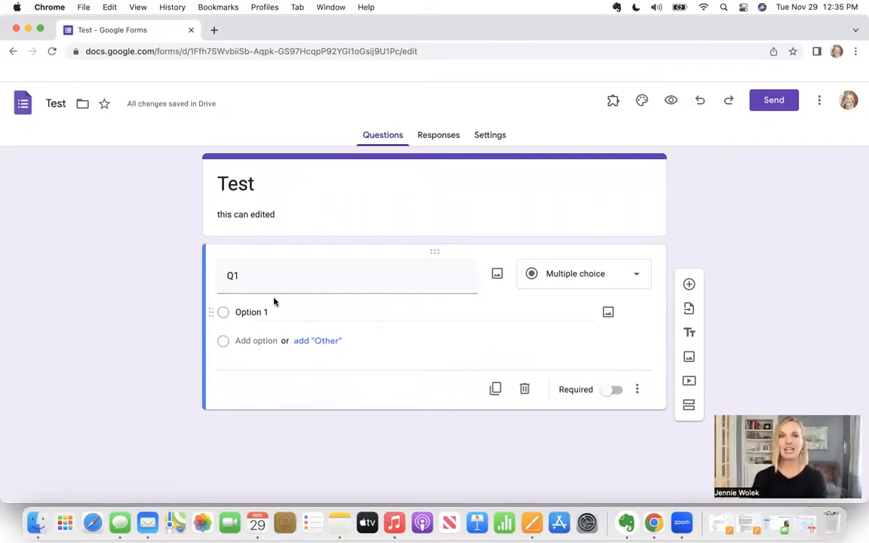
# - Try the Short answer and Paragraph types on question Q1, then review the other available question types
pyautogui.click(607, 272)
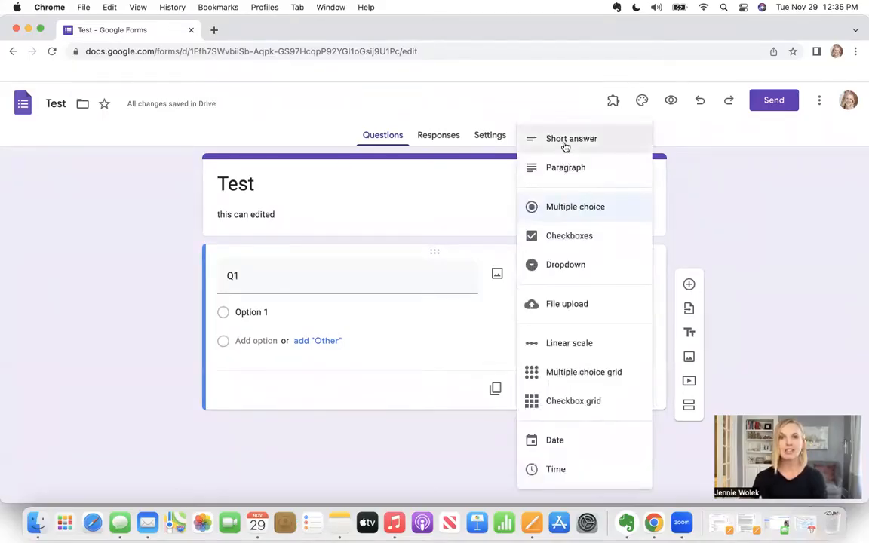
pyautogui.click(566, 141)
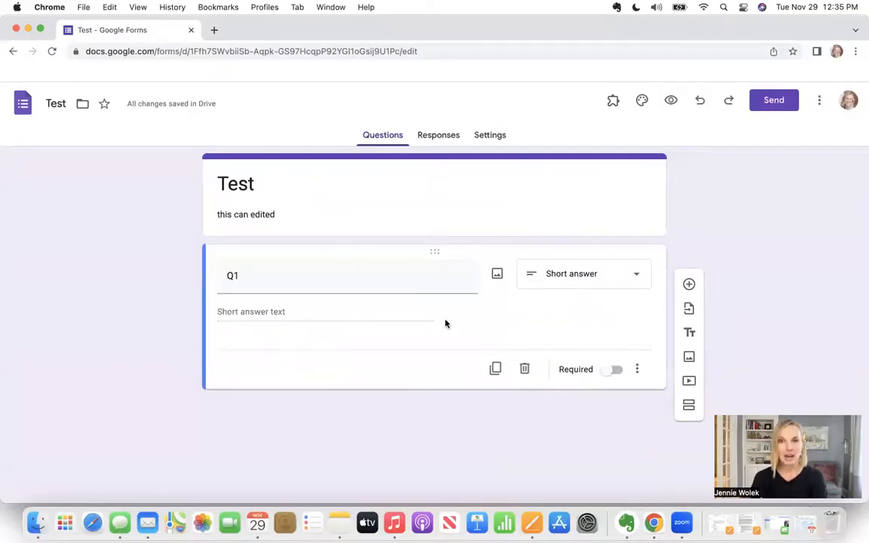
pyautogui.click(586, 274)
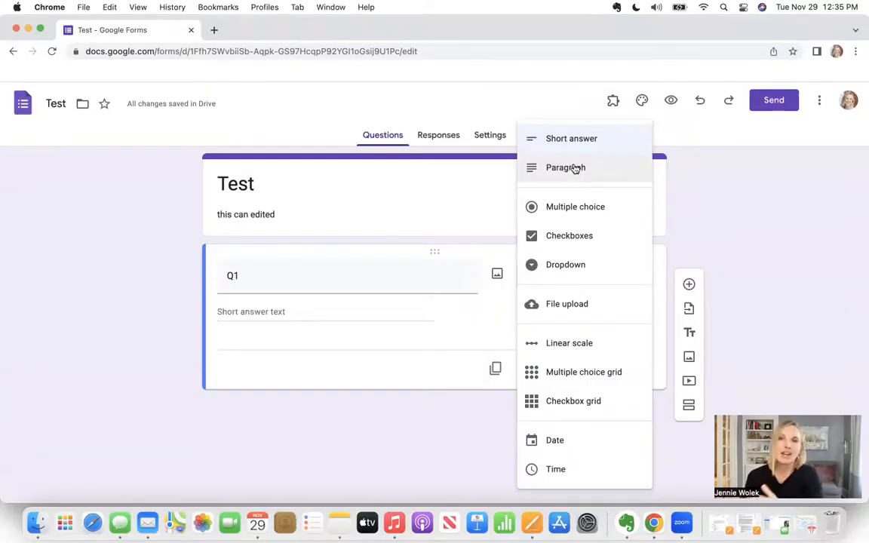
pyautogui.click(573, 169)
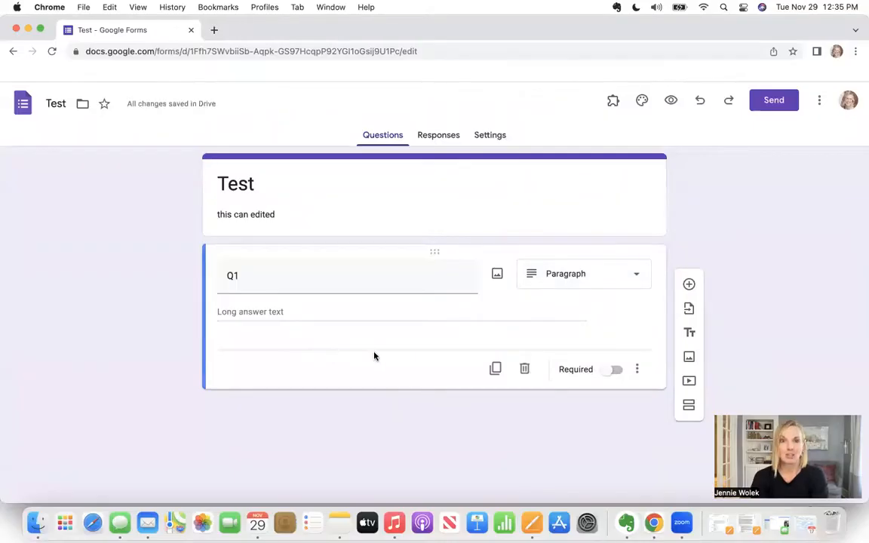
pyautogui.click(640, 277)
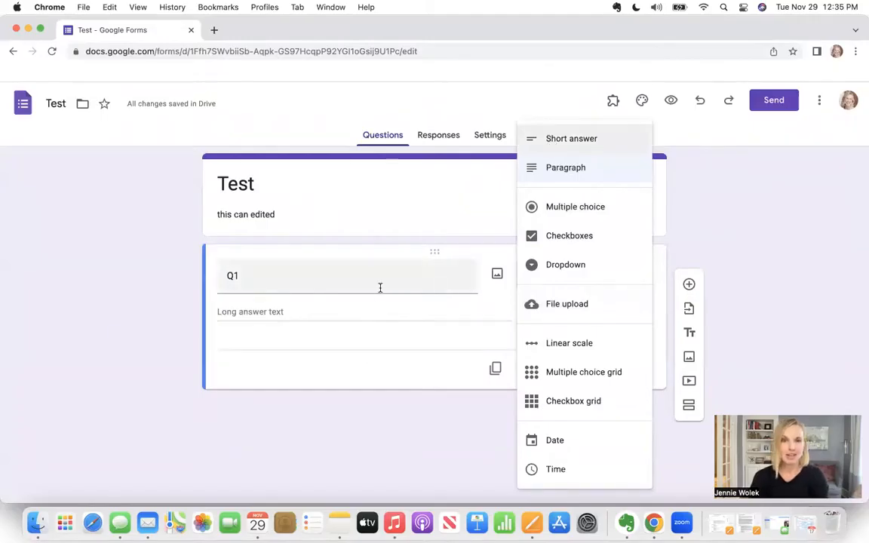
pyautogui.click(104, 334)
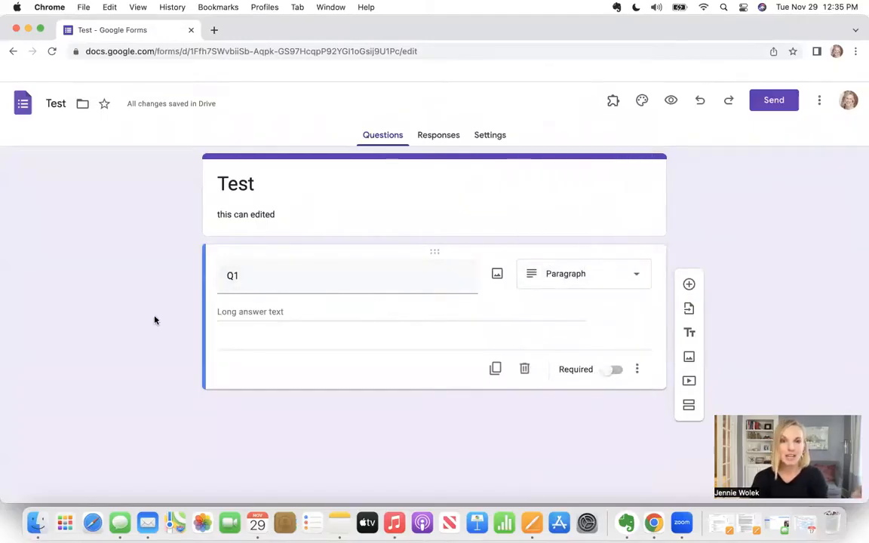
# - Set the first question to Short answer and replace its text with "Name (First and Last)"
pyautogui.click(536, 274)
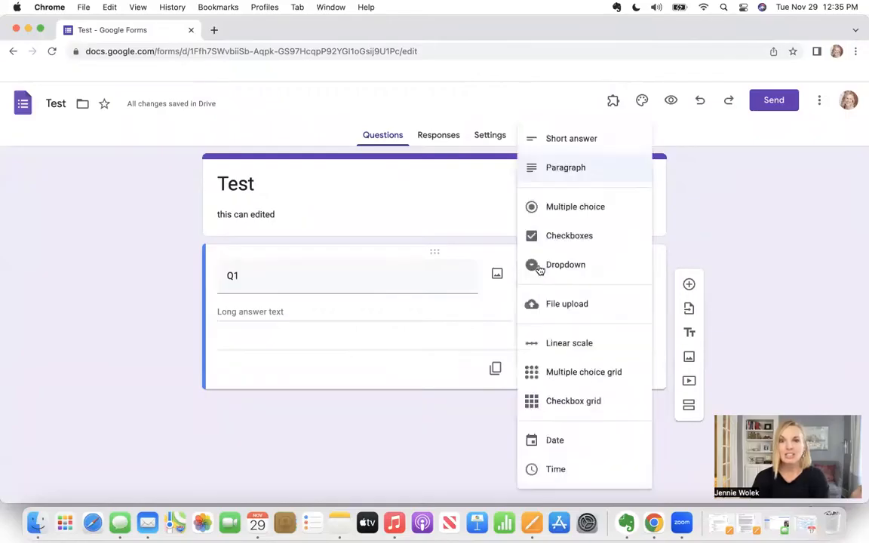
pyautogui.click(567, 137)
pyautogui.click(289, 281)
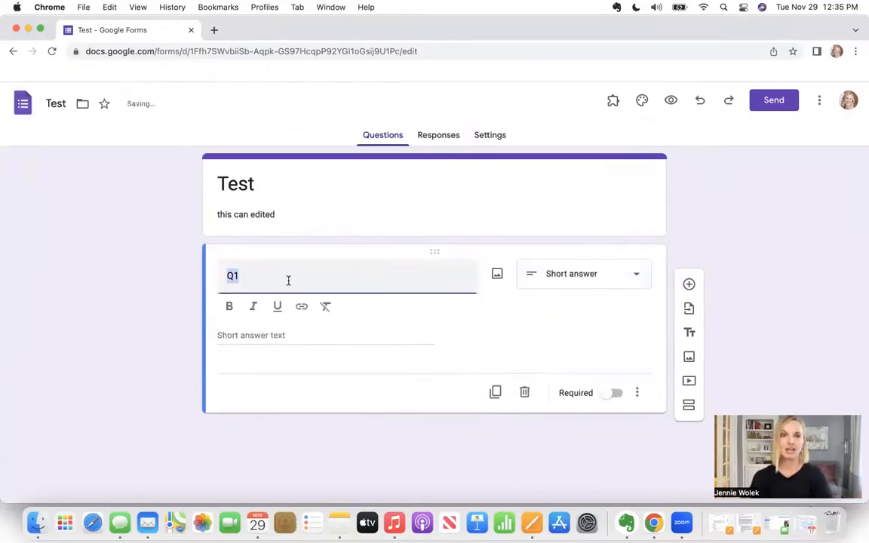
pyautogui.write('Name (')
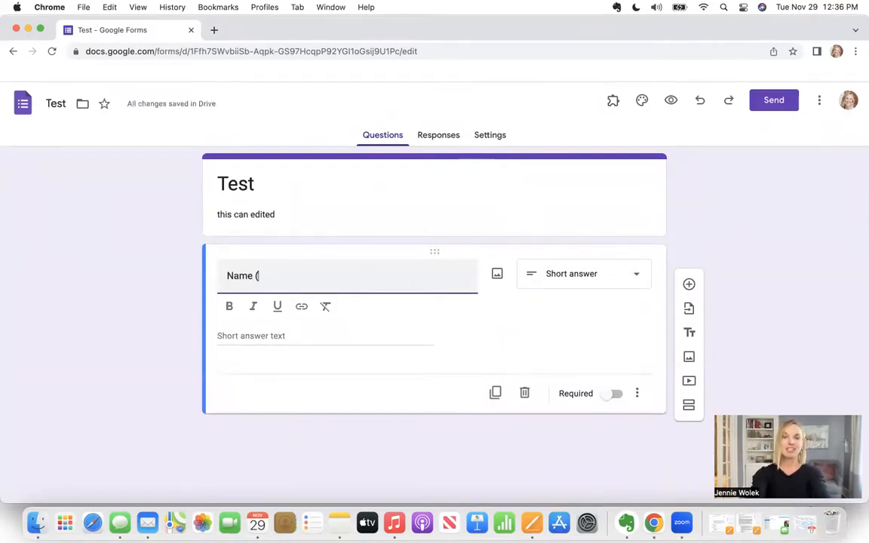
pyautogui.write('First')
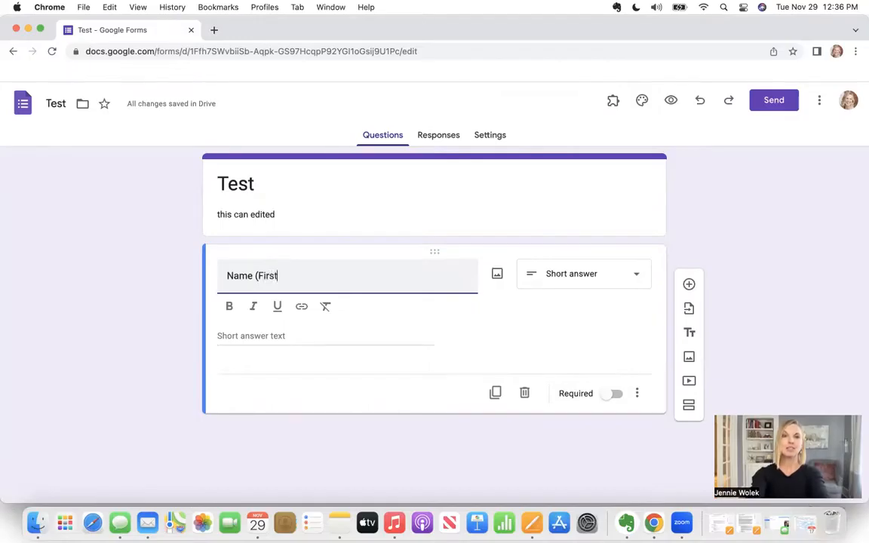
pyautogui.write(' and ')
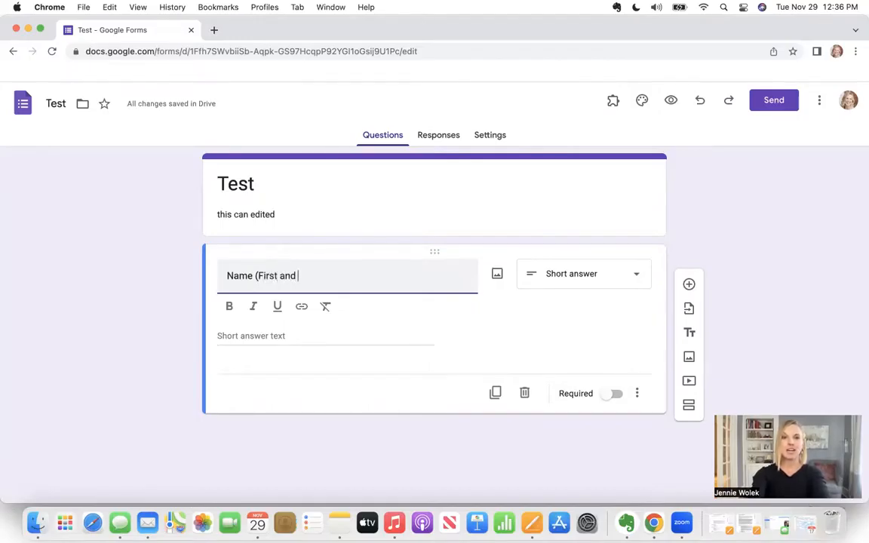
pyautogui.write('Last)')
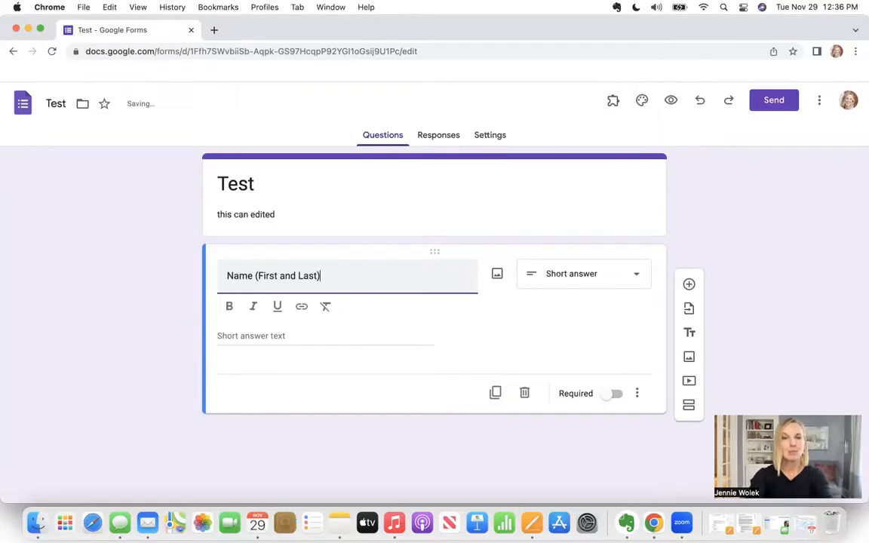
pyautogui.click(142, 264)
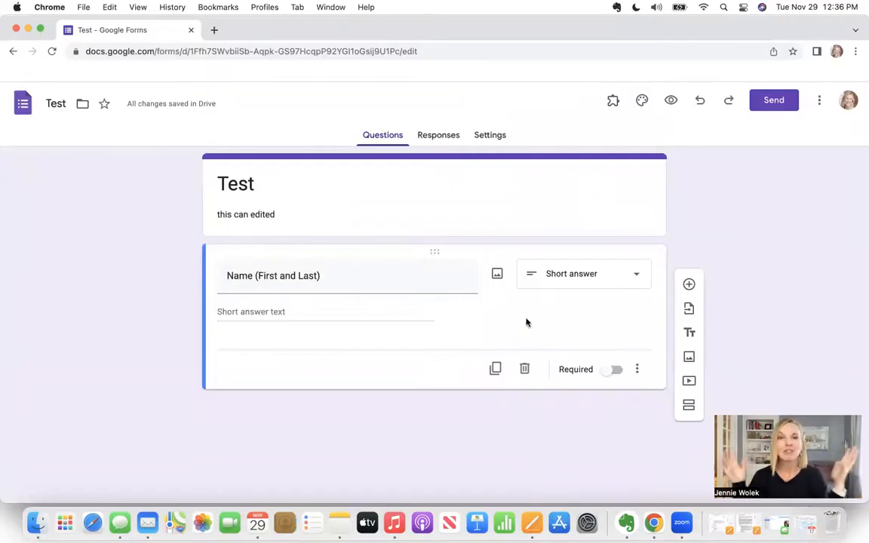
# - Duplicate the name question and change the copy's text to "Address"
pyautogui.click(495, 370)
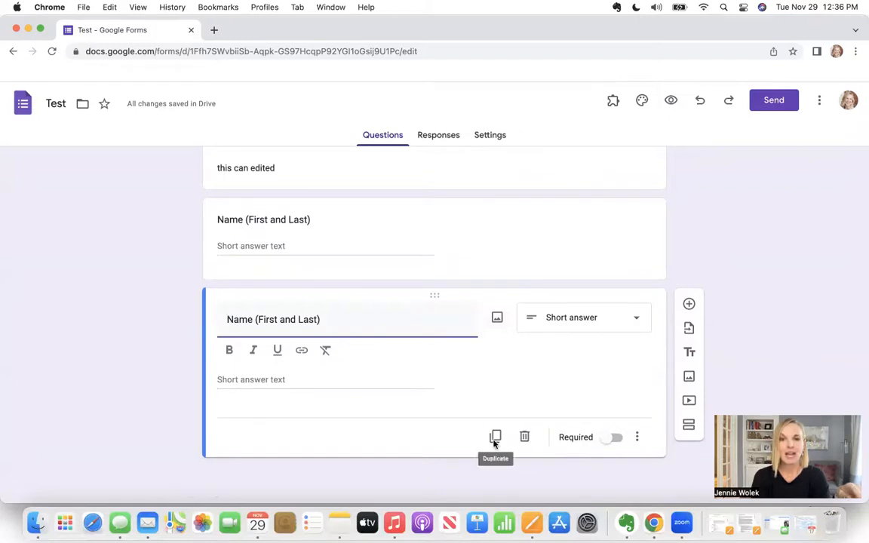
pyautogui.tripleClick(270, 319)
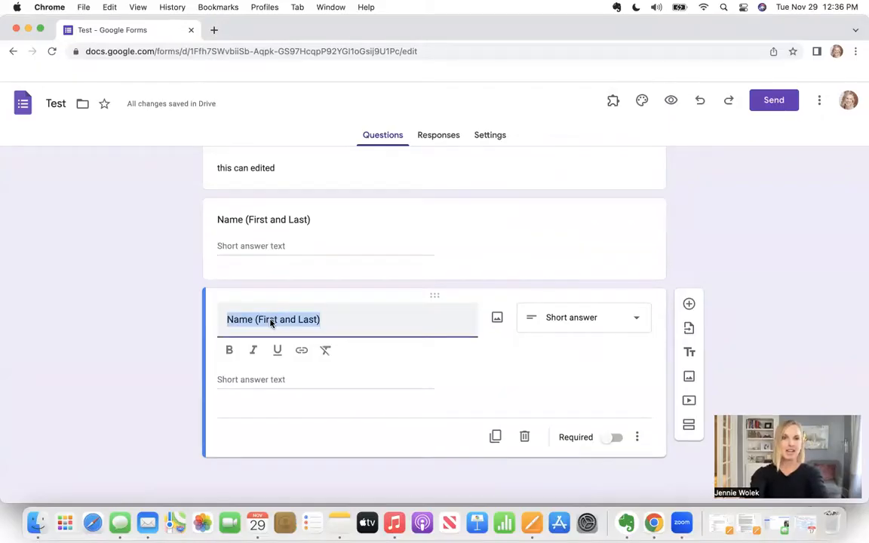
pyautogui.click(271, 319)
pyautogui.tripleClick(271, 319)
pyautogui.write('Address')
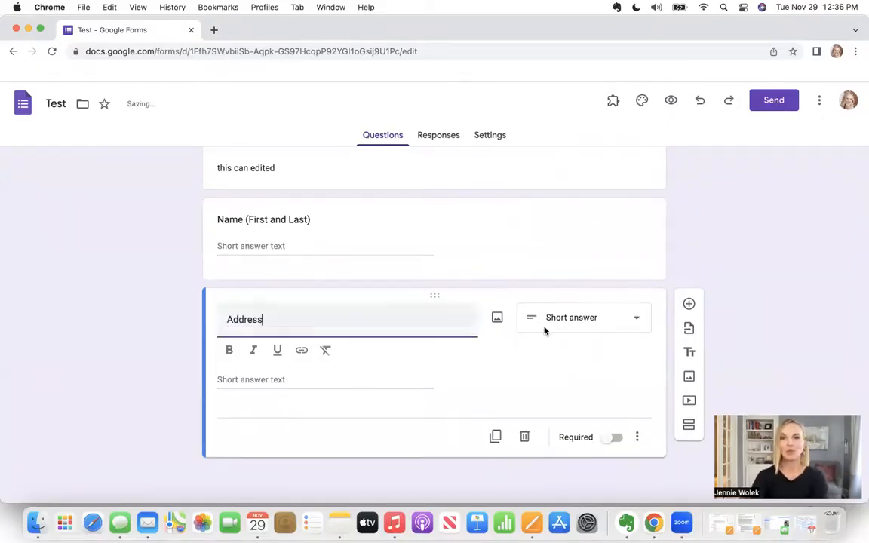
# - Duplicate the Address question and change the copy's text to "Email Address"
pyautogui.click(495, 437)
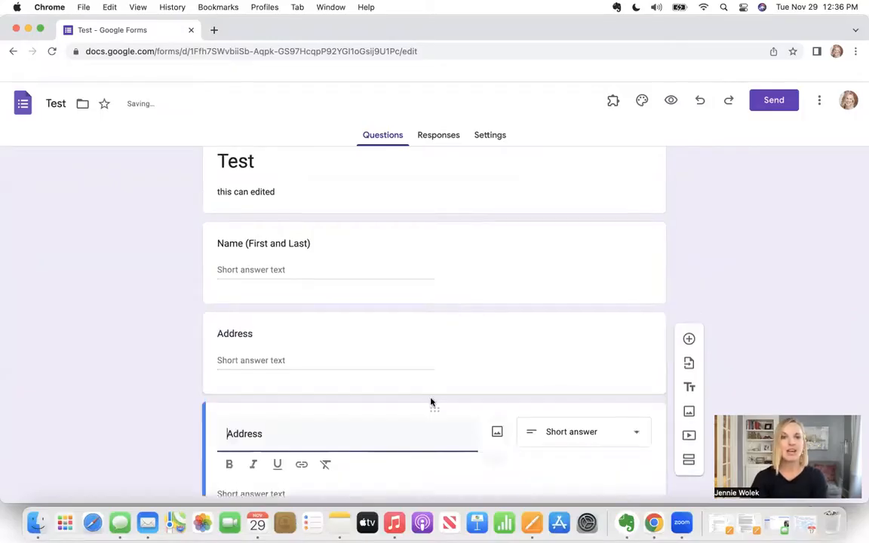
pyautogui.doubleClick(289, 316)
pyautogui.click(288, 317)
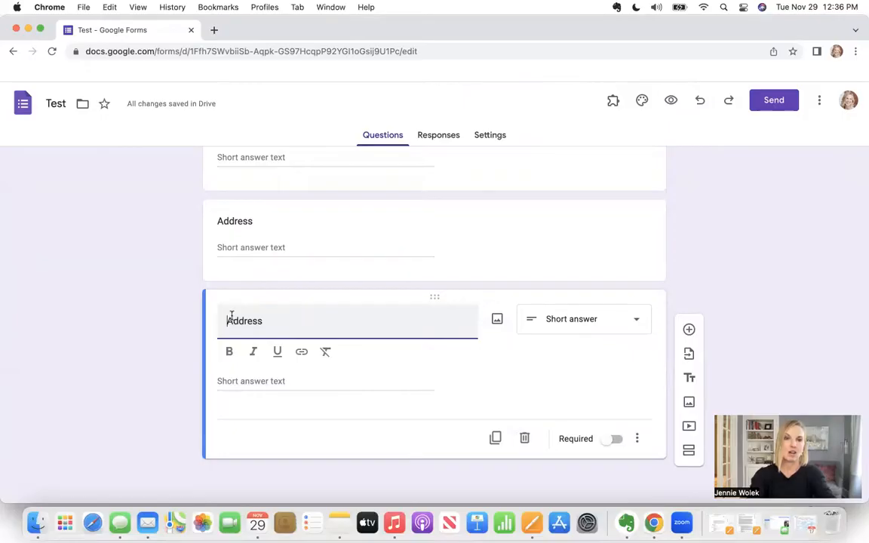
pyautogui.write('Email')
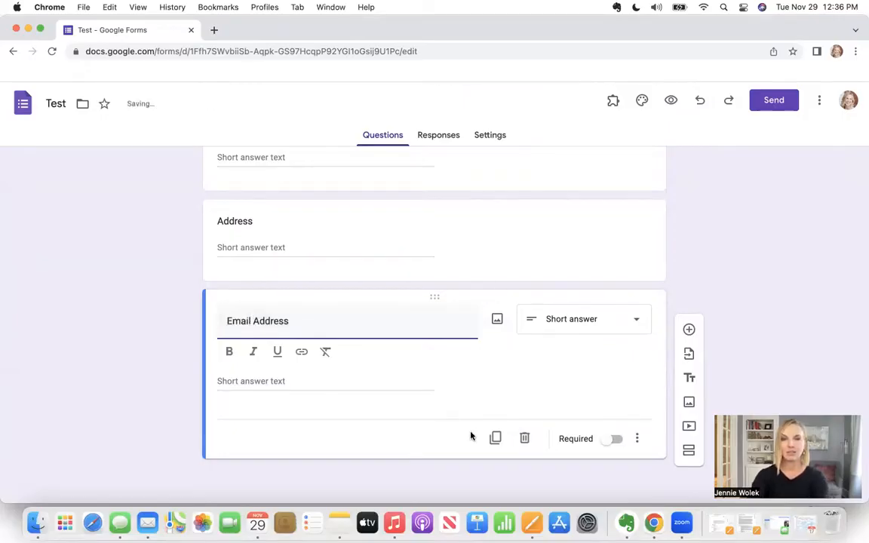
# - Duplicate the Email Address question and change the copy's text to "Phone number"
pyautogui.click(495, 440)
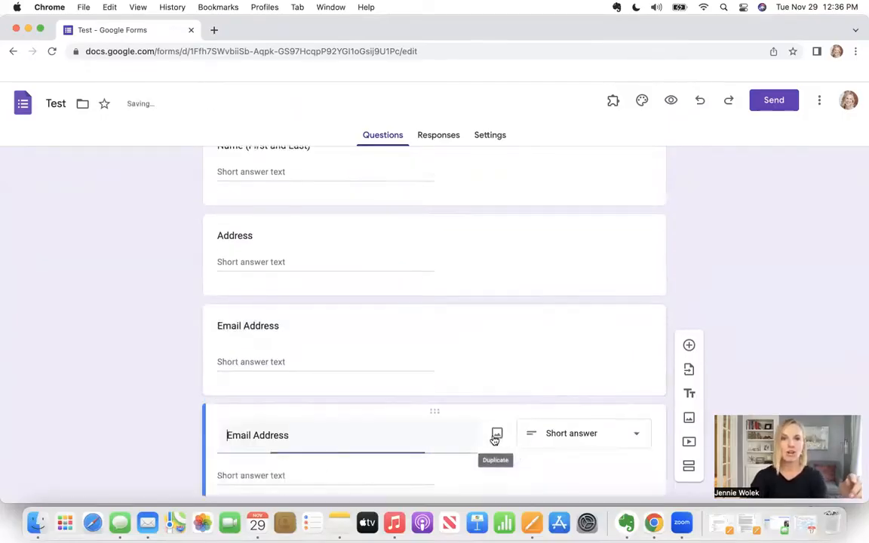
pyautogui.scroll(-3, 281, 403)
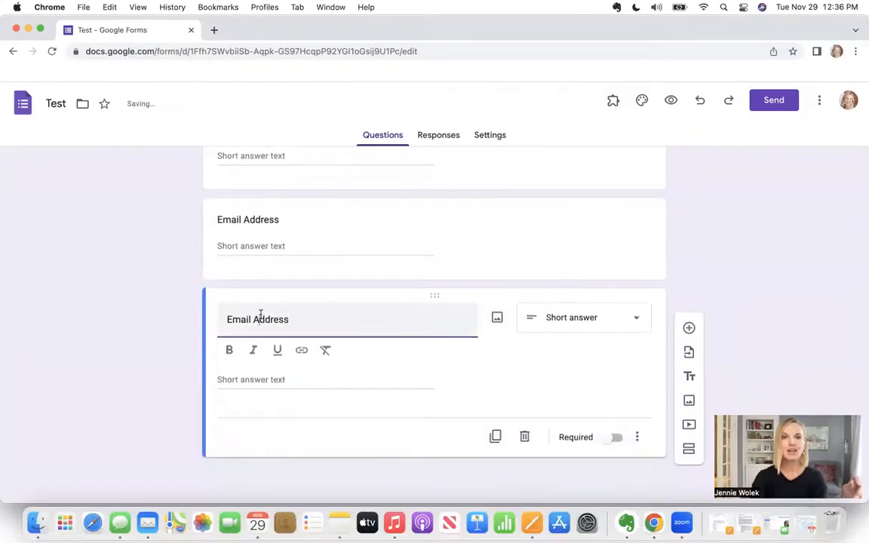
pyautogui.tripleClick(266, 320)
pyautogui.write('Phone number')
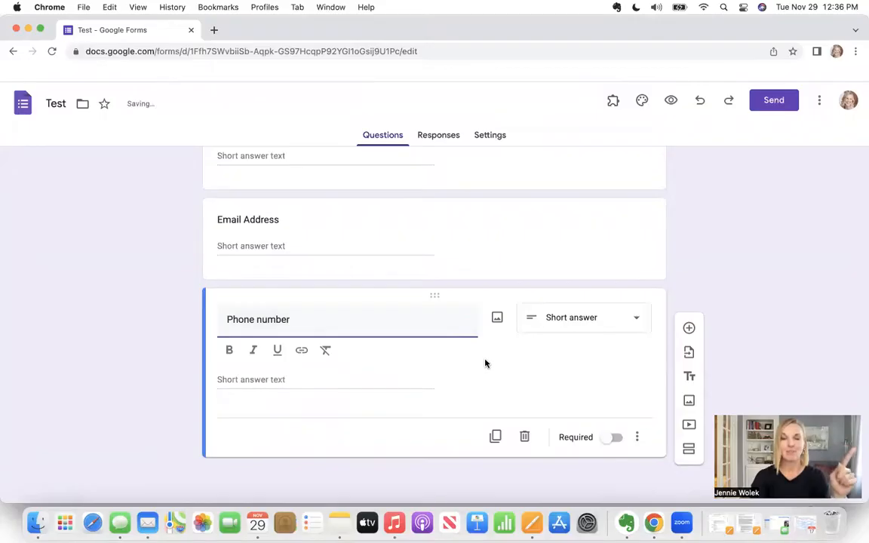
# - Make the "Name (First and Last)" question required
pyautogui.scroll(5, 493, 359)
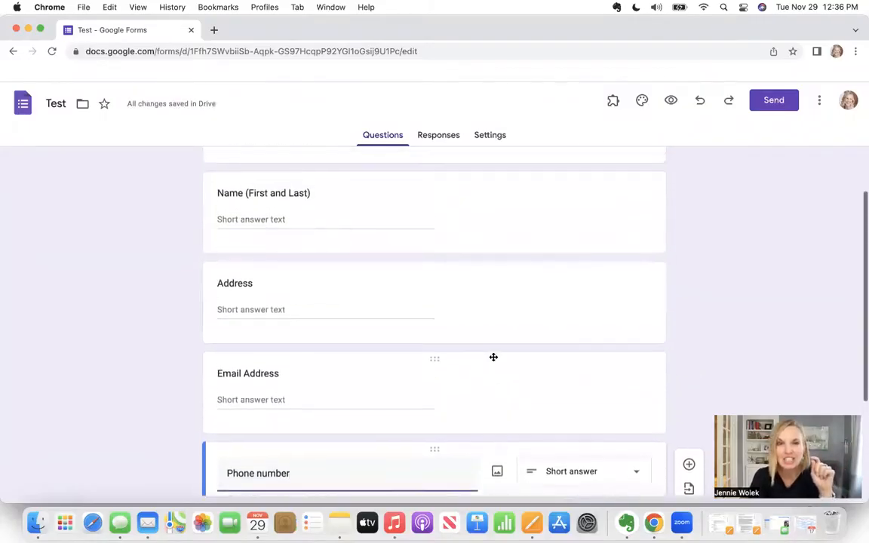
pyautogui.scroll(2, 493, 357)
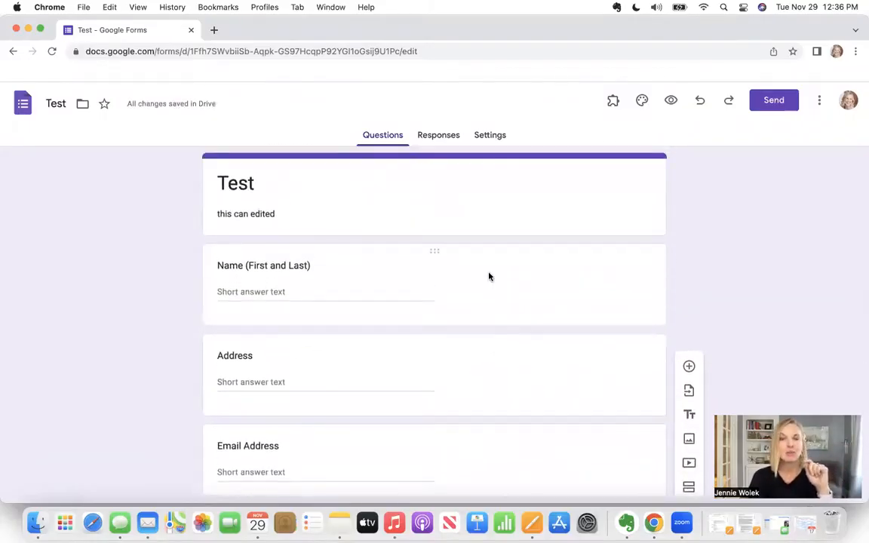
pyautogui.click(486, 278)
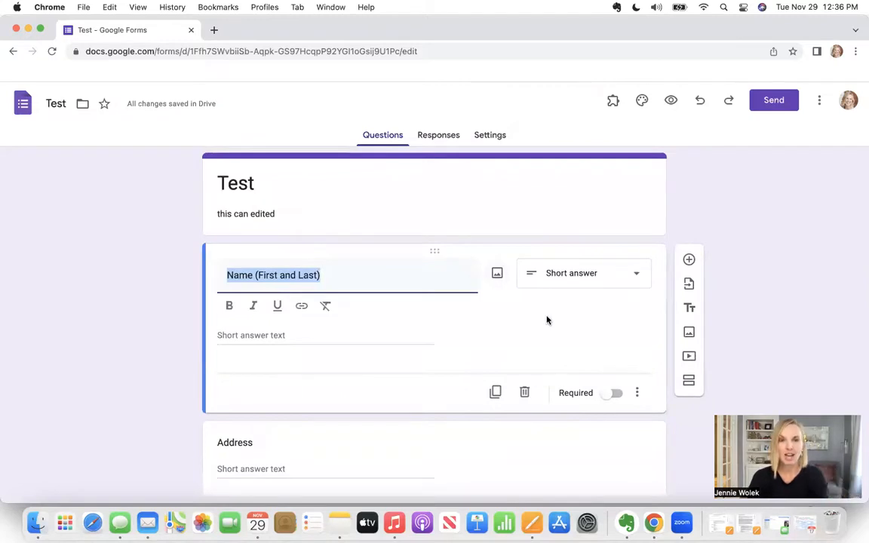
pyautogui.scroll(-1, 411, 306)
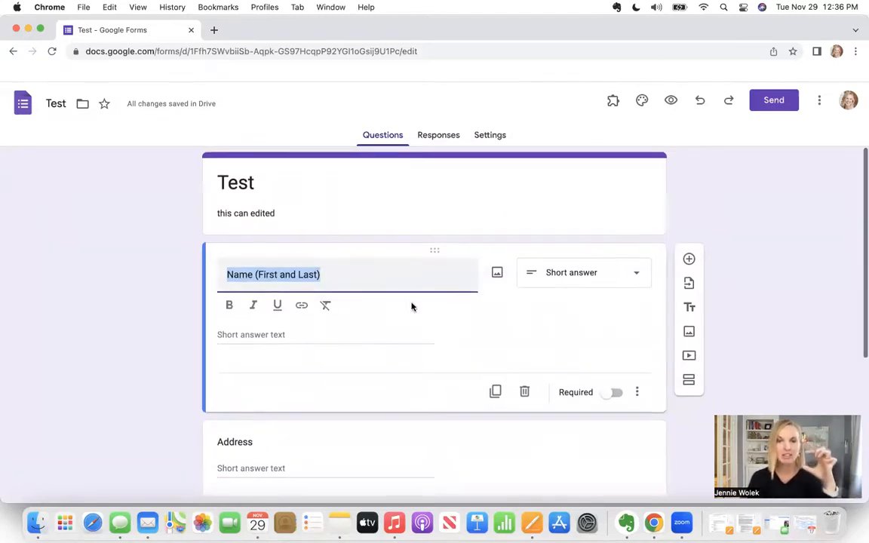
pyautogui.scroll(-1, 423, 309)
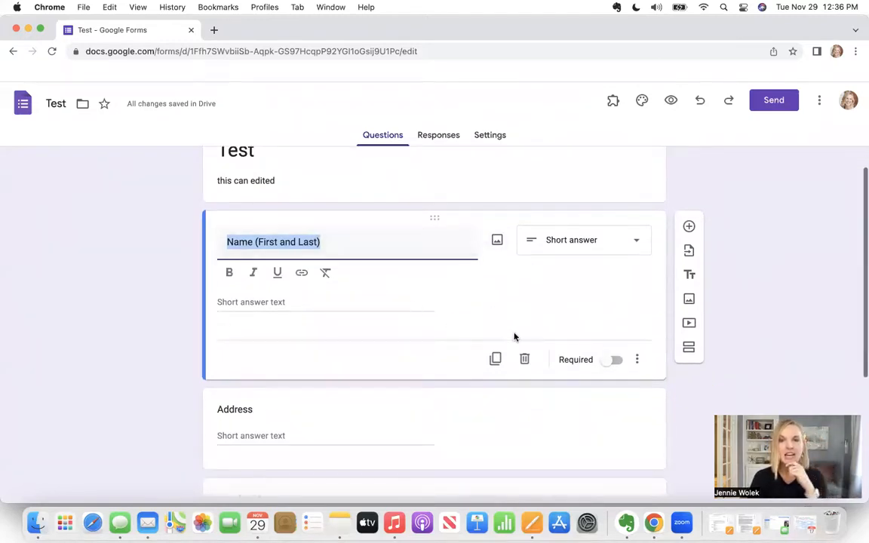
pyautogui.click(612, 364)
pyautogui.click(610, 338)
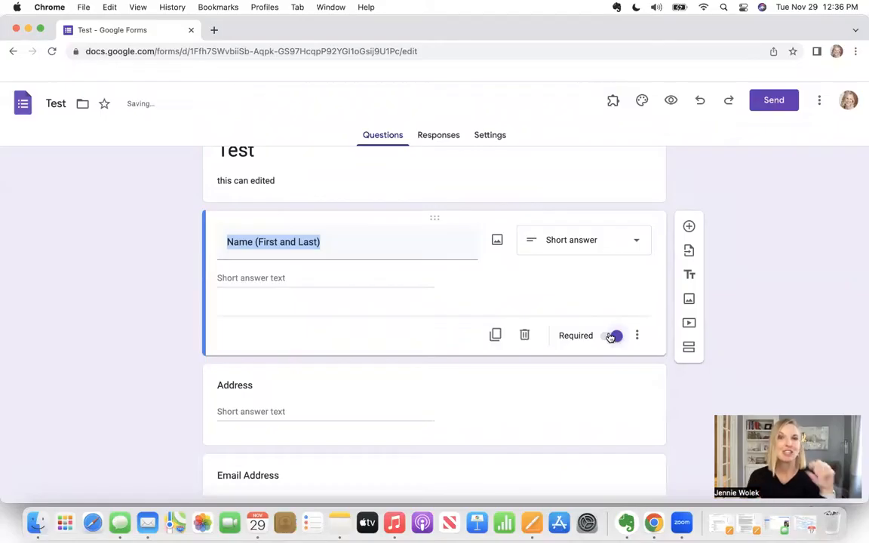
# - Make the Address question required
pyautogui.scroll(-1, 610, 338)
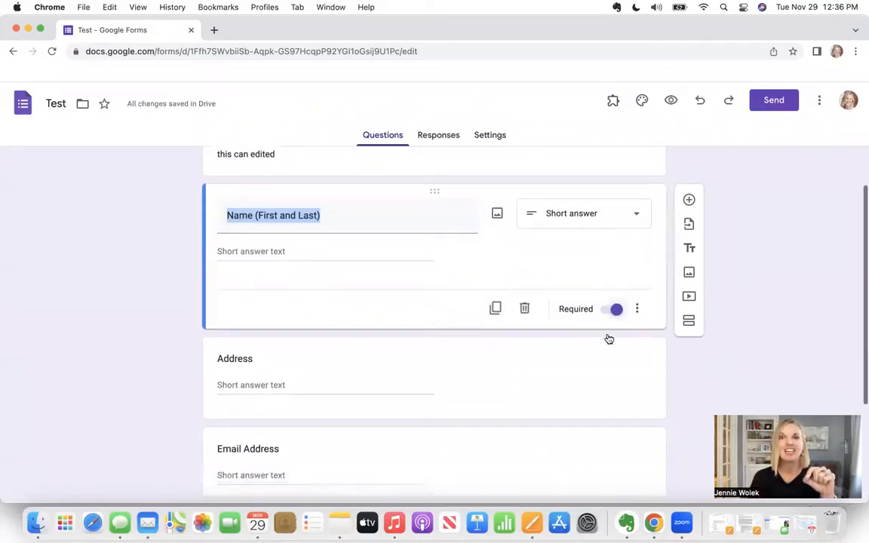
pyautogui.scroll(-1, 609, 339)
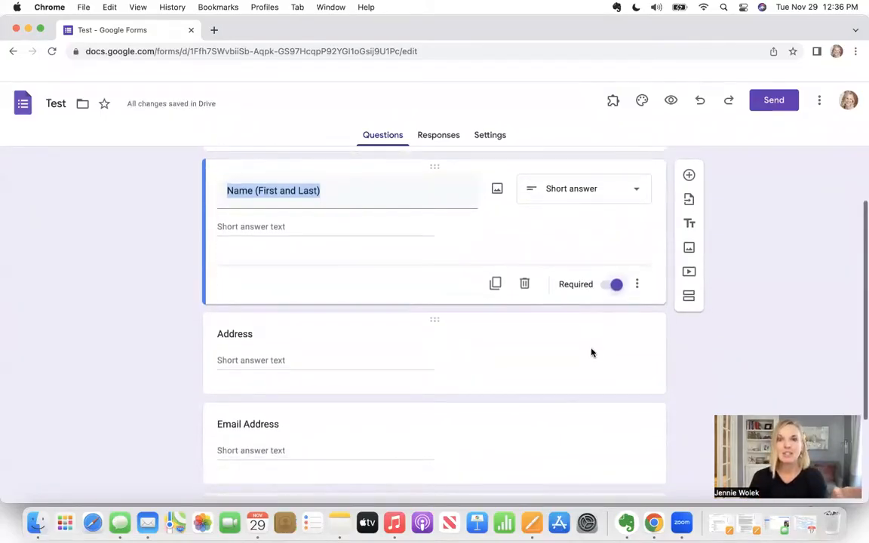
pyautogui.click(594, 351)
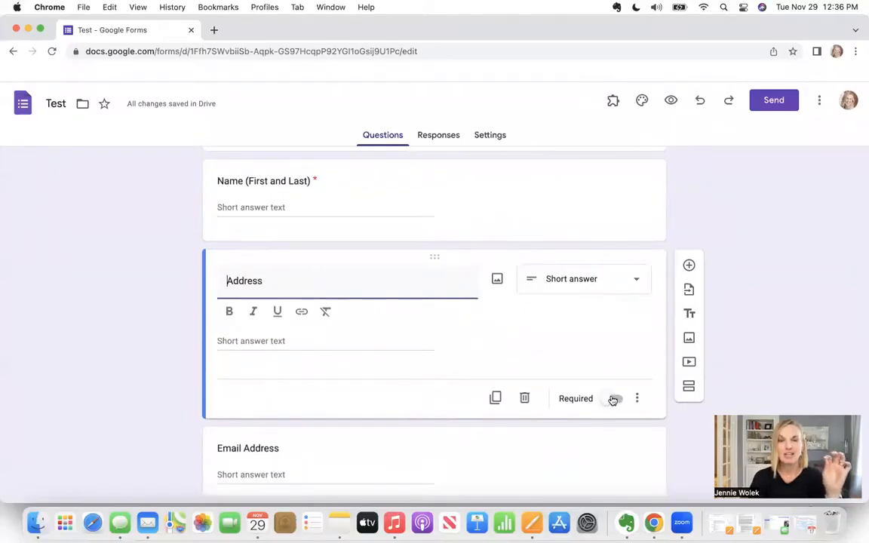
pyautogui.click(613, 400)
# - Make the Email Address and Phone number questions required
pyautogui.scroll(-3, 613, 396)
pyautogui.click(596, 352)
pyautogui.click(609, 372)
pyautogui.click(596, 412)
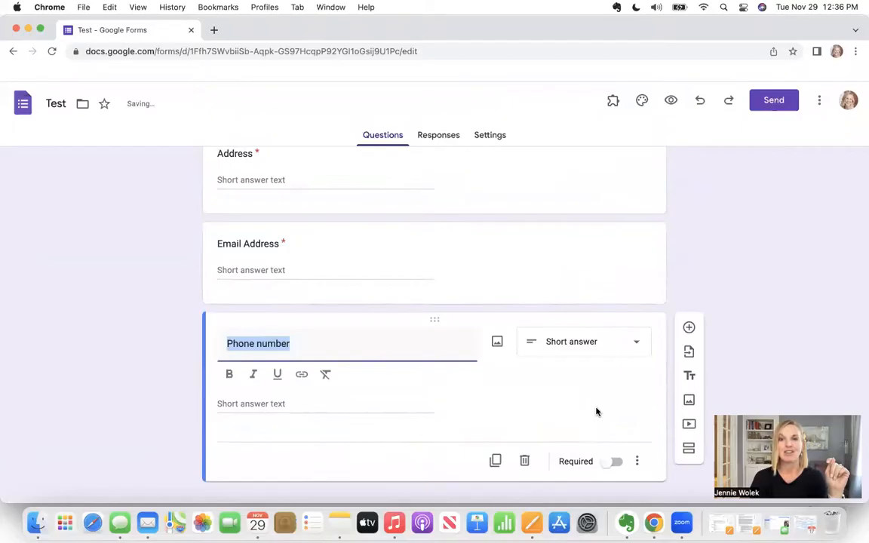
pyautogui.click(613, 461)
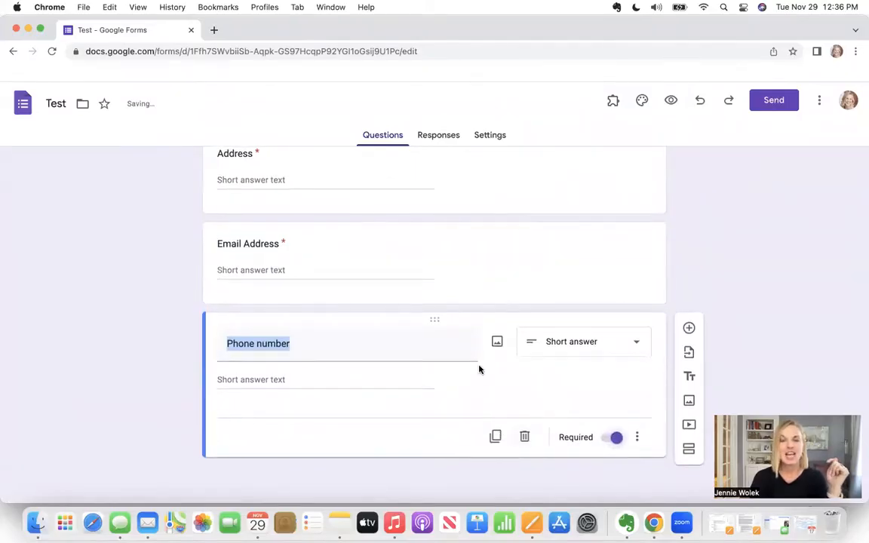
# - Duplicate the Phone number question and change the copy's text to "How did you hear about this giveaway?"
pyautogui.click(495, 437)
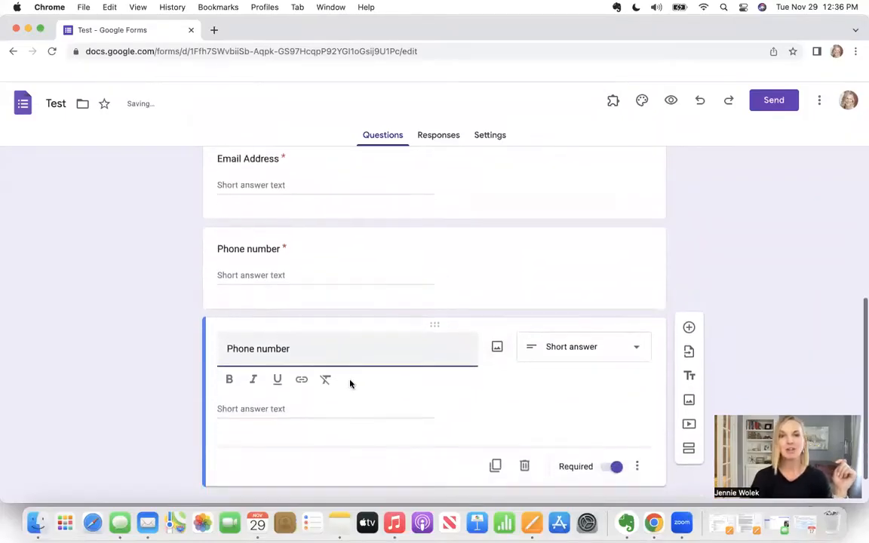
pyautogui.tripleClick(304, 348)
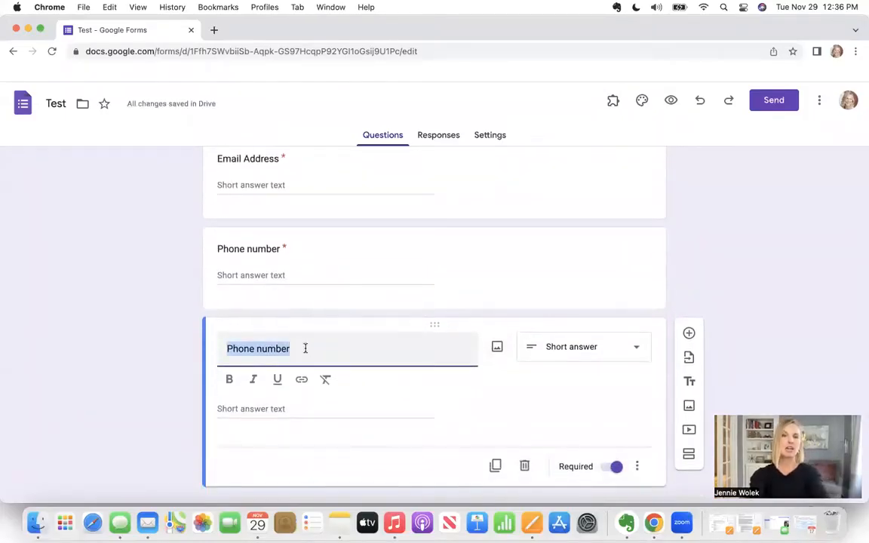
pyautogui.write('How did you e')
pyautogui.write('ar')
pyautogui.press('BackSpace')
pyautogui.press('BackSpace')
pyautogui.press('BackSpace')
pyautogui.write('hear ')
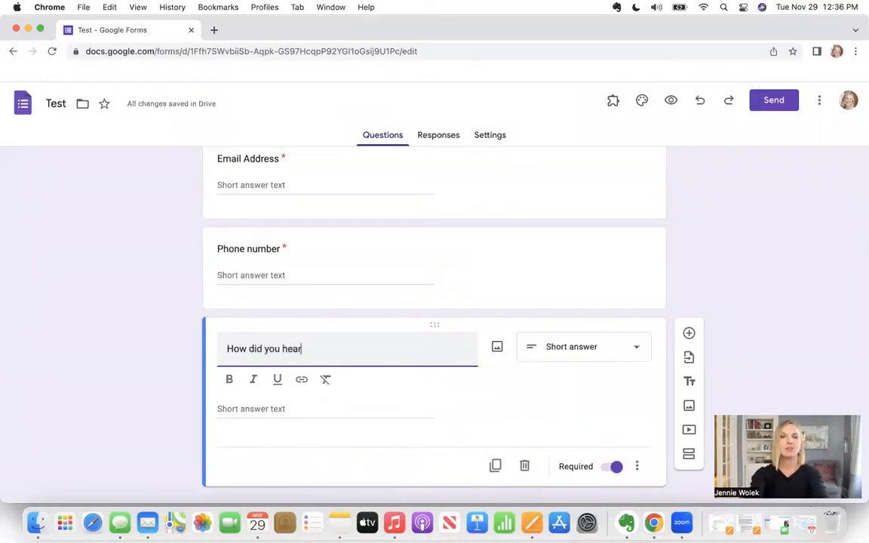
pyautogui.write('about ')
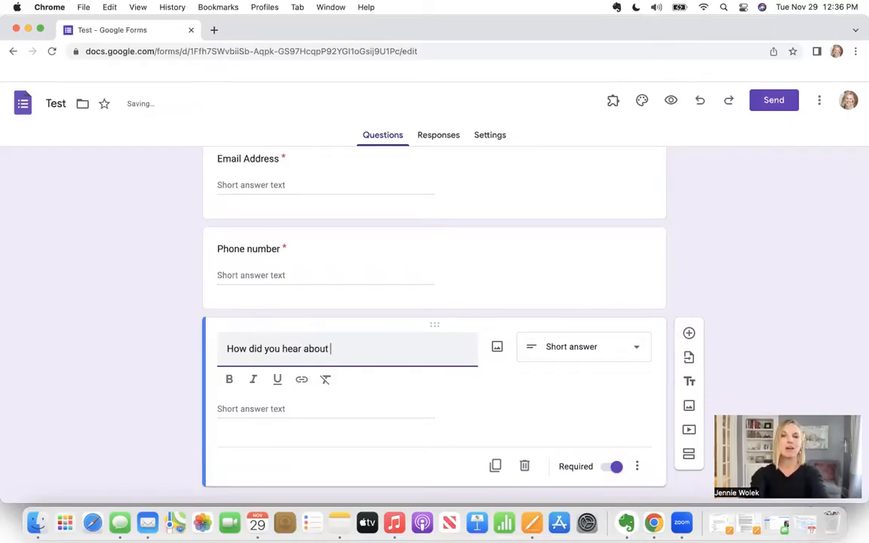
pyautogui.write('this giveaway?')
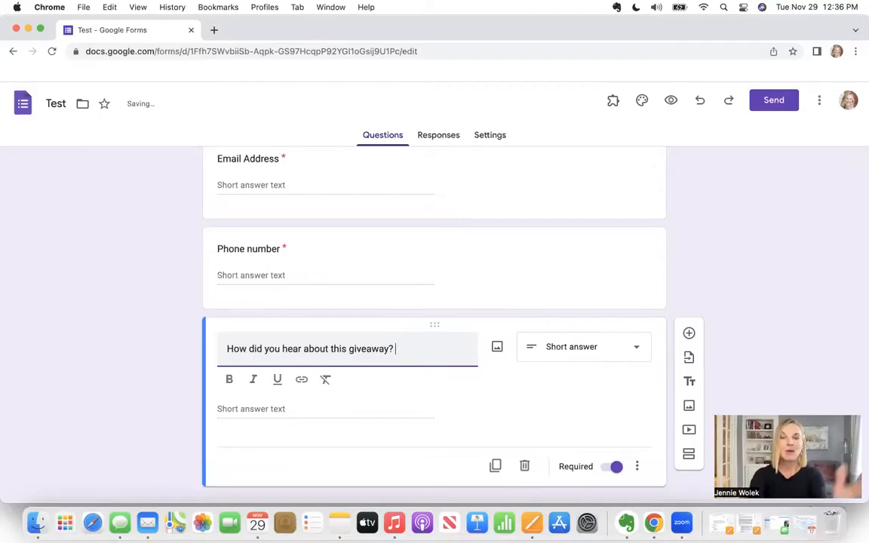
# - Change the giveaway question's type to Multiple choice and name its first option "Facebook"
pyautogui.click(594, 348)
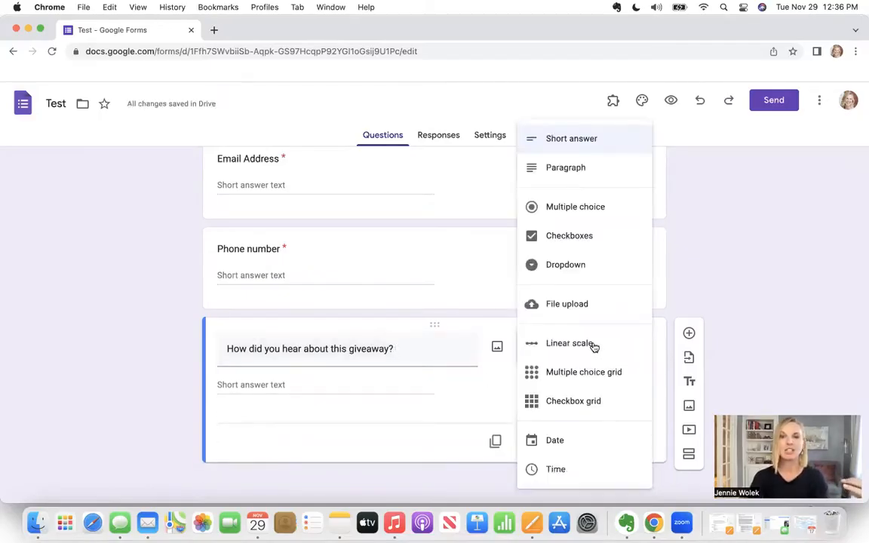
pyautogui.click(574, 207)
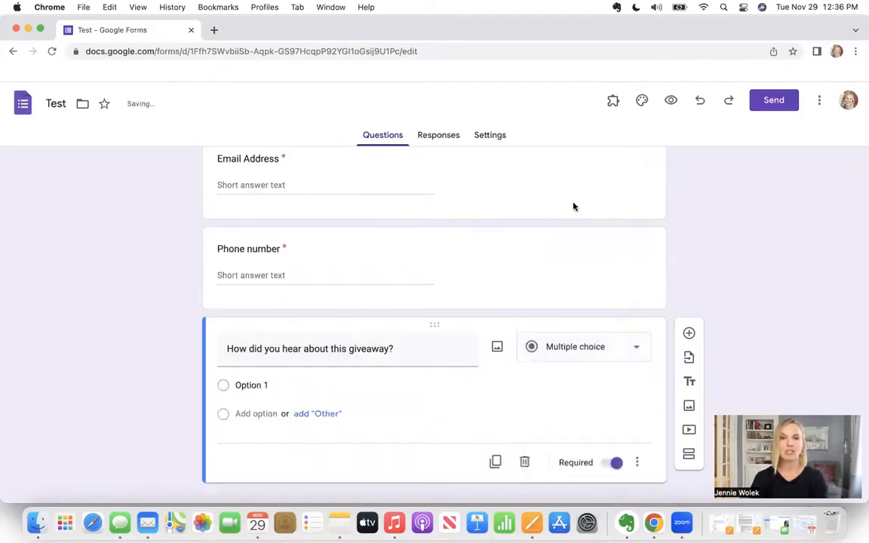
pyautogui.click(250, 386)
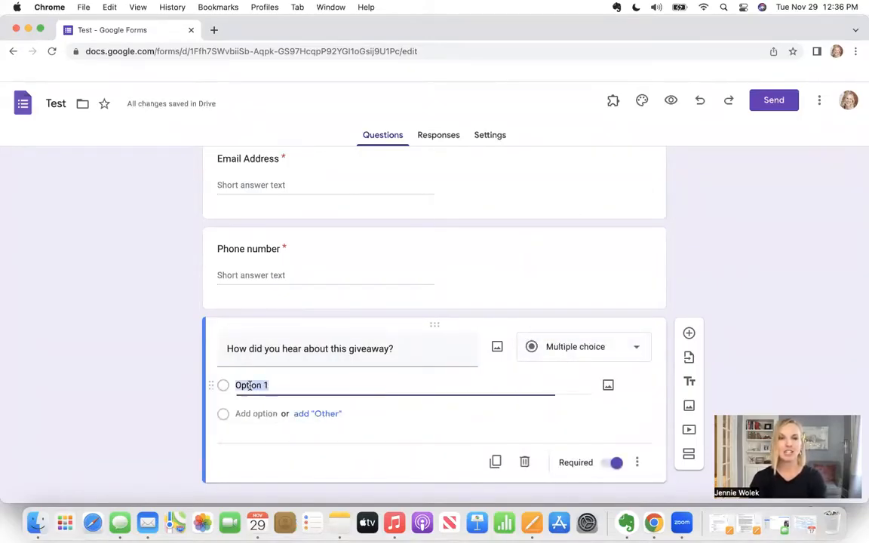
pyautogui.write('Fa')
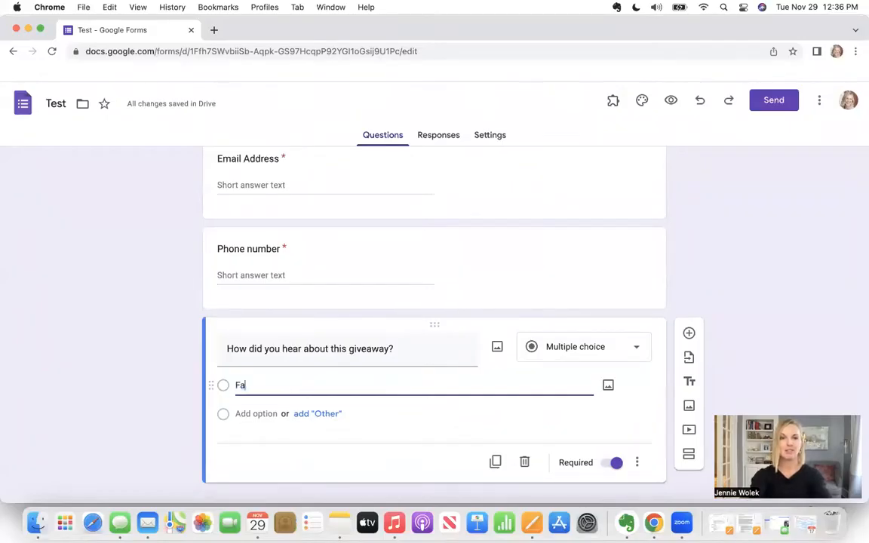
pyautogui.write('cebook')
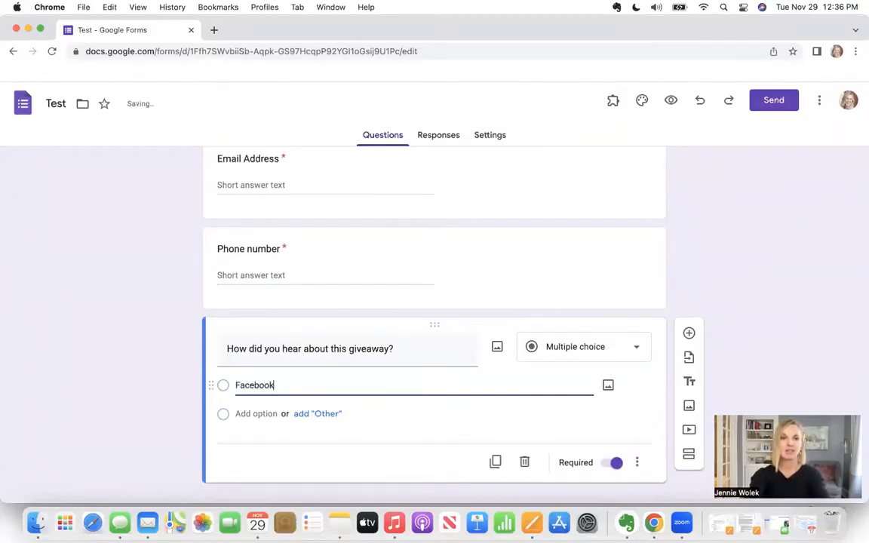
pyautogui.press('Return')
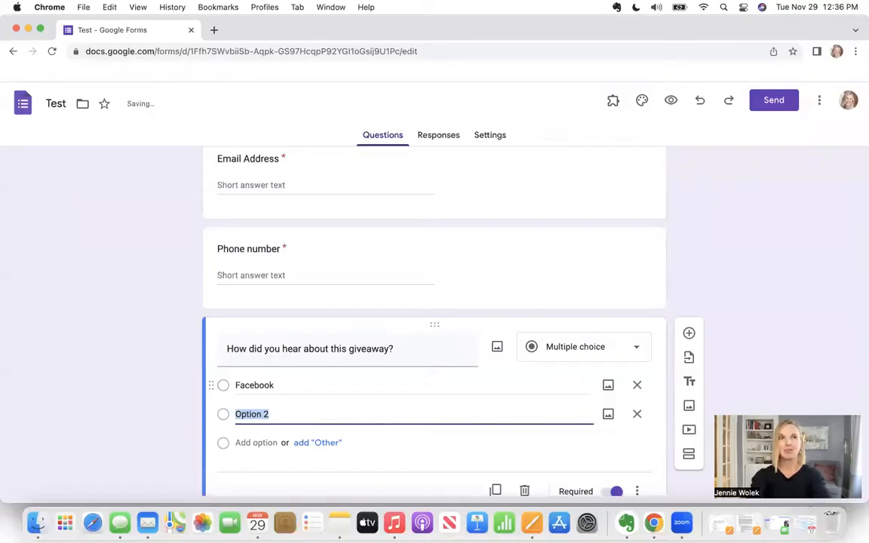
# - Add "Got an Email" and "Text" as the second and third options of the giveaway question
pyautogui.write('Got an Email')
pyautogui.press('Return')
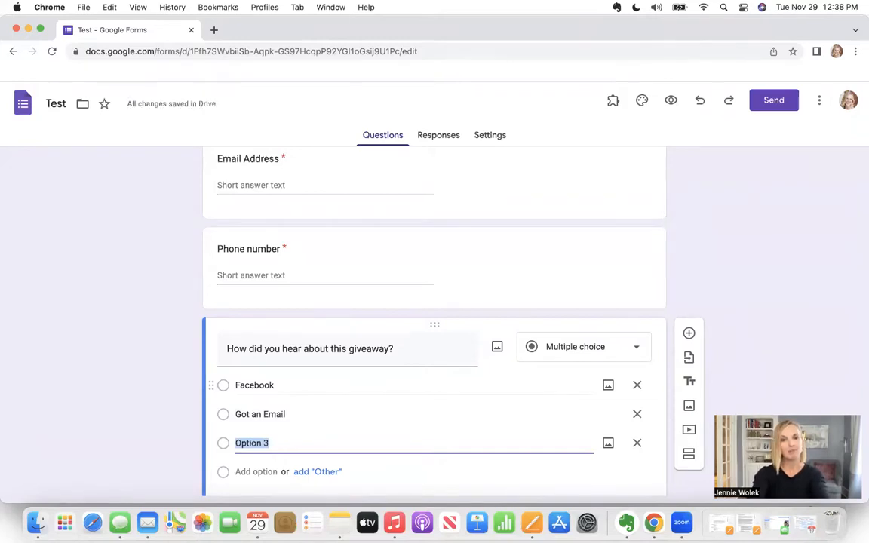
pyautogui.write('Text')
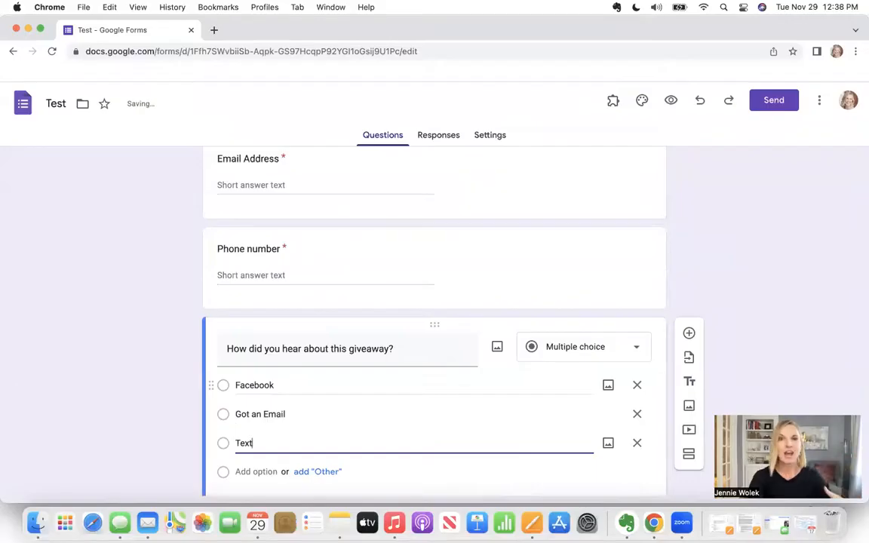
pyautogui.scroll(-1, 318, 387)
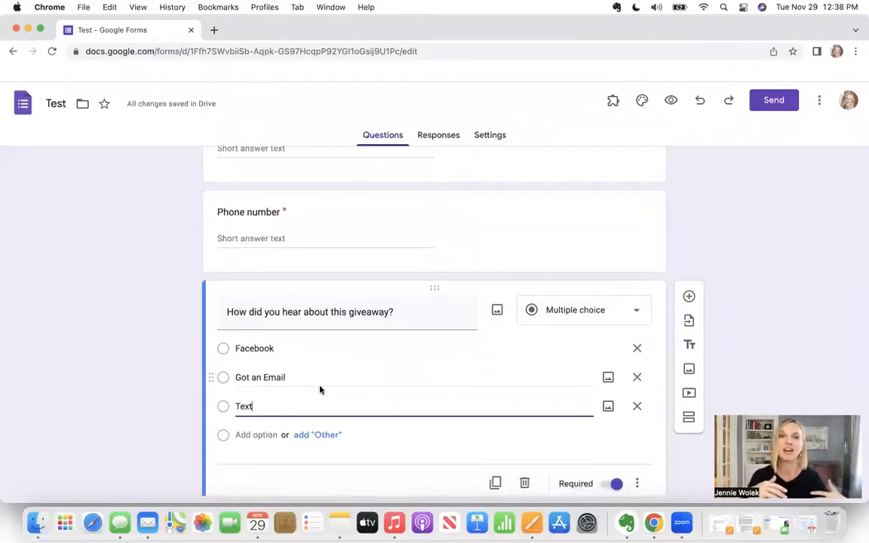
pyautogui.scroll(-1, 321, 391)
pyautogui.click(315, 432)
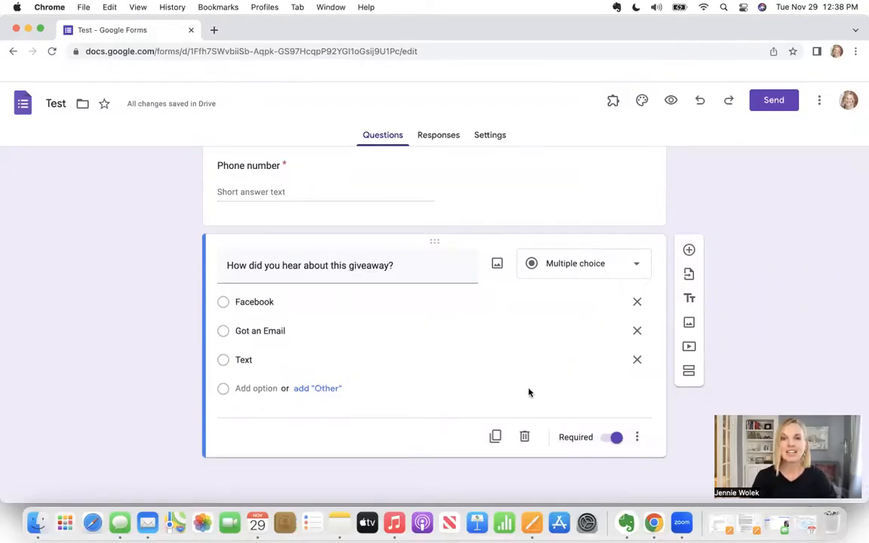
# - Review the finished questions and preview the form as respondents see it, down to its end
pyautogui.scroll(10, 549, 345)
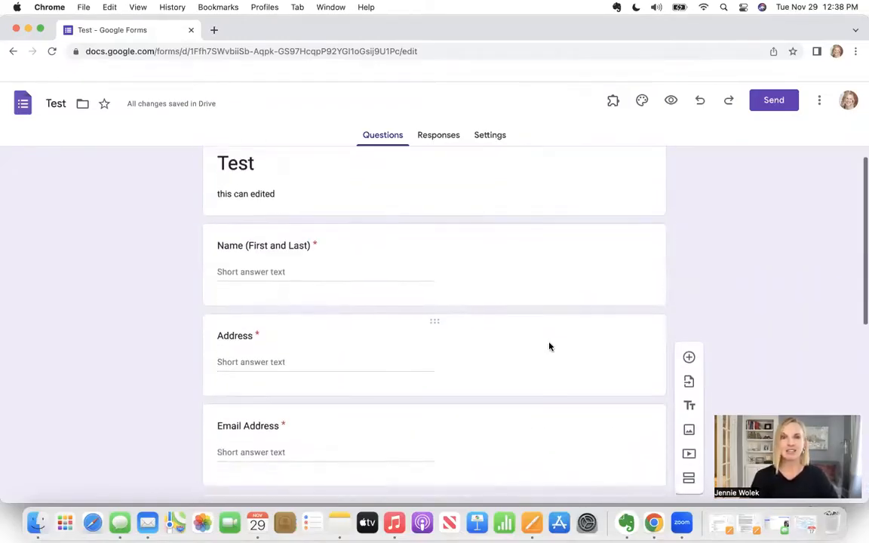
pyautogui.scroll(-10, 550, 344)
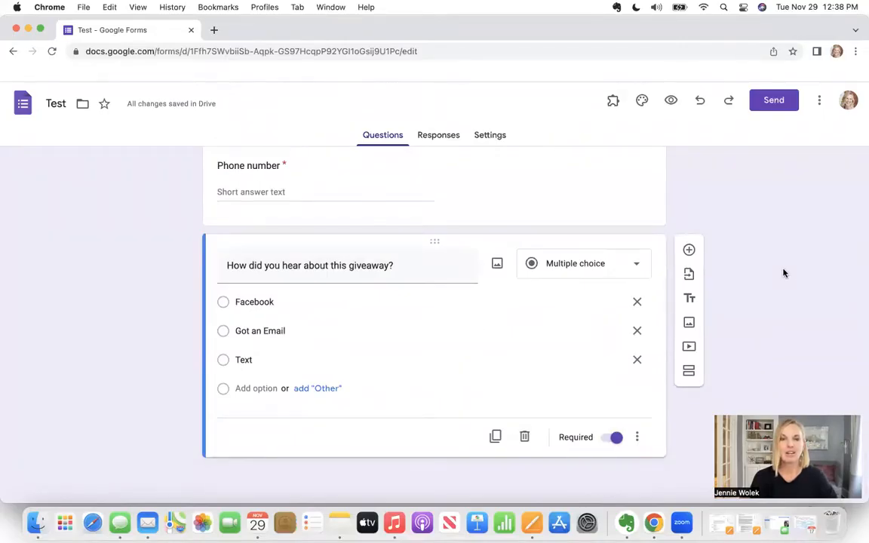
pyautogui.scroll(10, 778, 272)
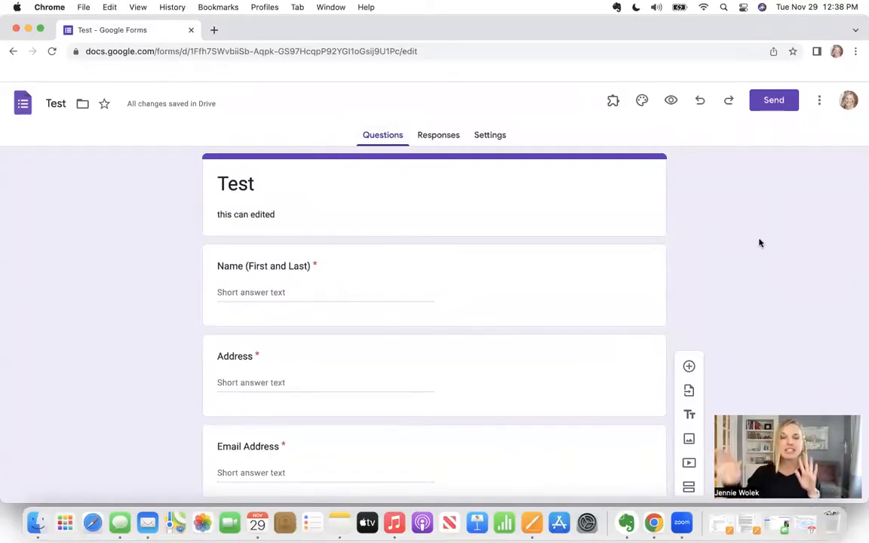
pyautogui.click(672, 104)
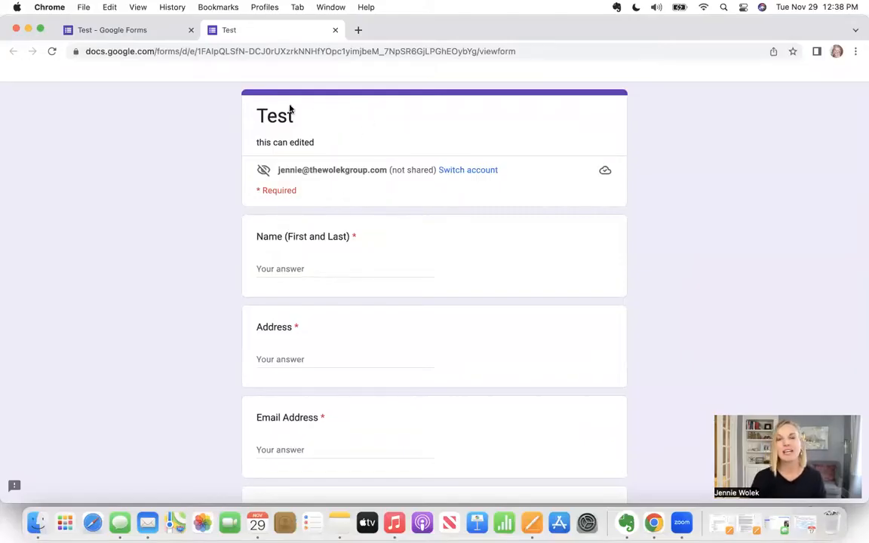
pyautogui.scroll(-1, 134, 289)
pyautogui.scroll(1, 134, 289)
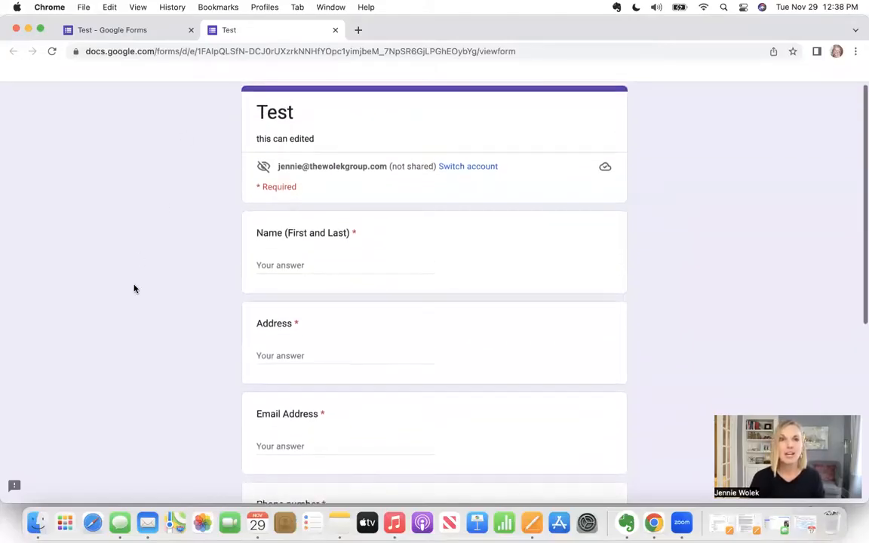
pyautogui.scroll(-5, 174, 331)
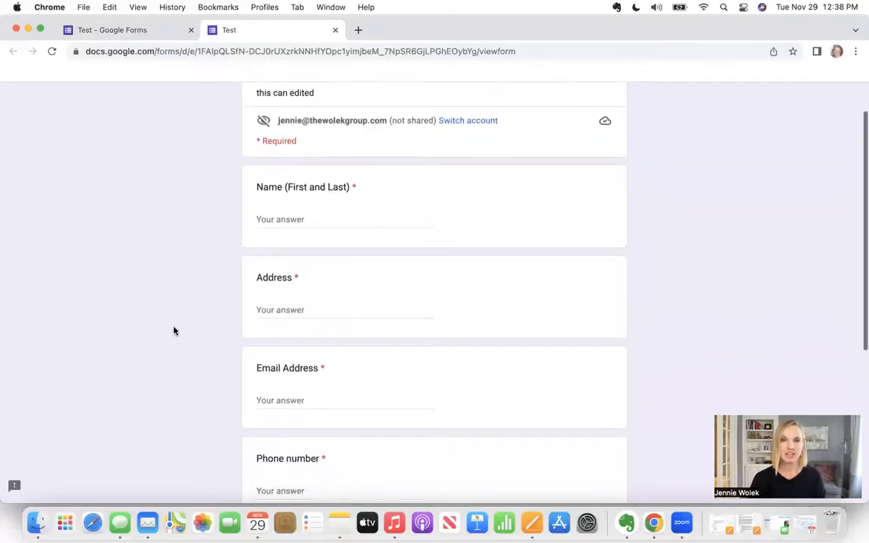
pyautogui.scroll(-3, 173, 330)
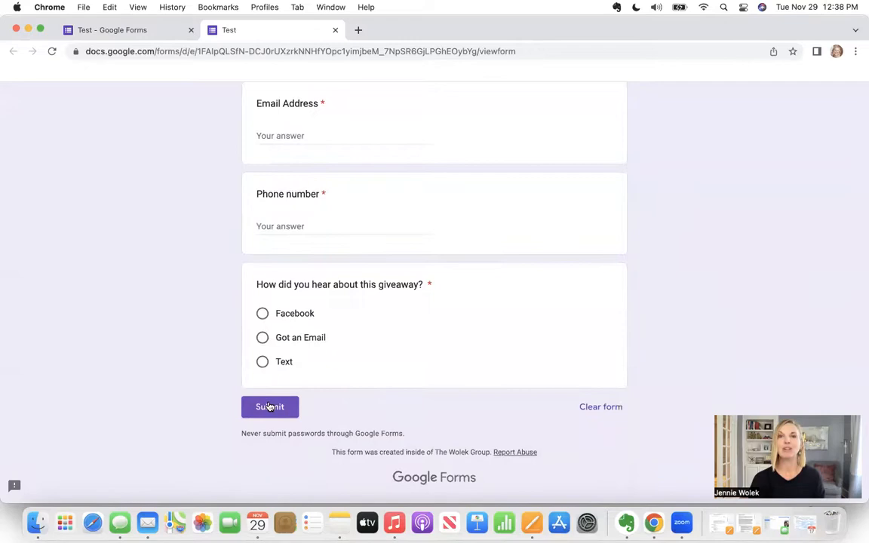
# - Return to the form editor and view the form's responses
pyautogui.click(113, 30)
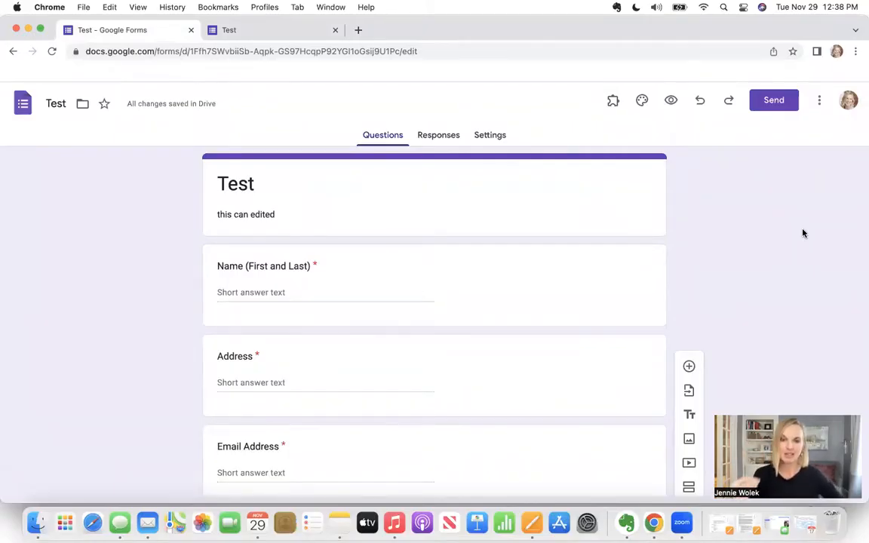
pyautogui.click(435, 141)
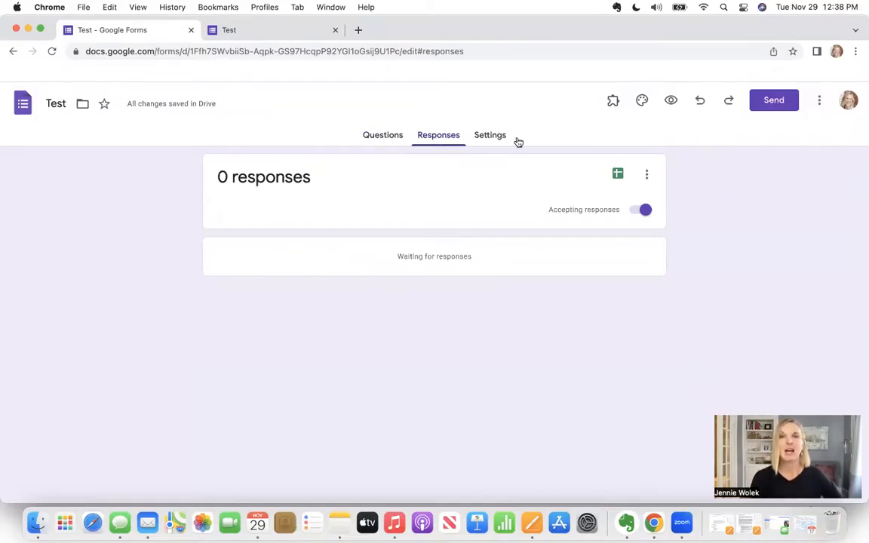
# - Create a new response spreadsheet named "Test (Responses)" for the form, view its columns, and return to the form editor
pyautogui.click(618, 175)
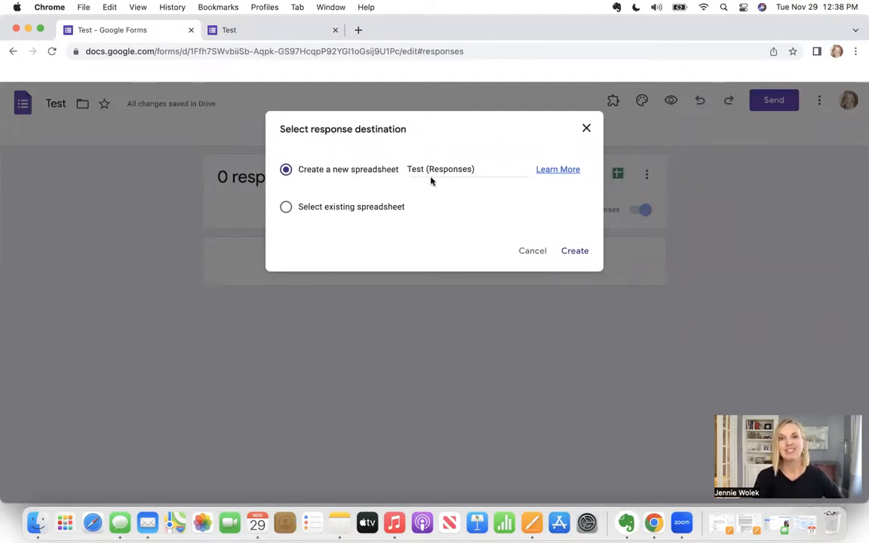
pyautogui.click(575, 251)
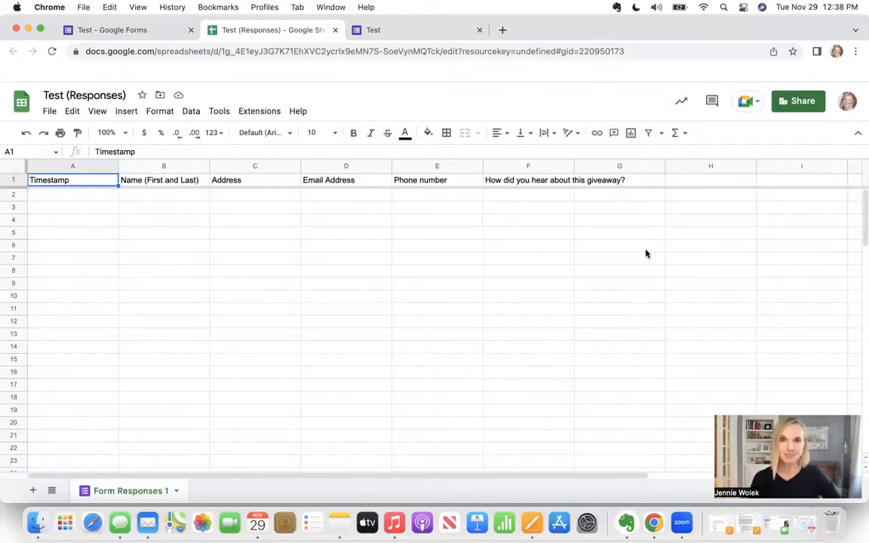
pyautogui.click(117, 31)
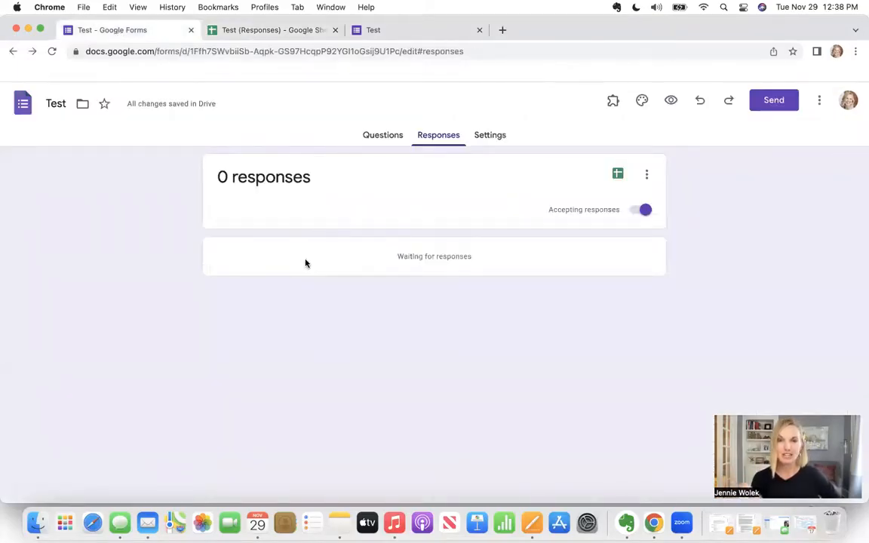
# - Expand the form's response settings, turn off the restriction to the organization's users, and look over the remaining settings
pyautogui.click(495, 138)
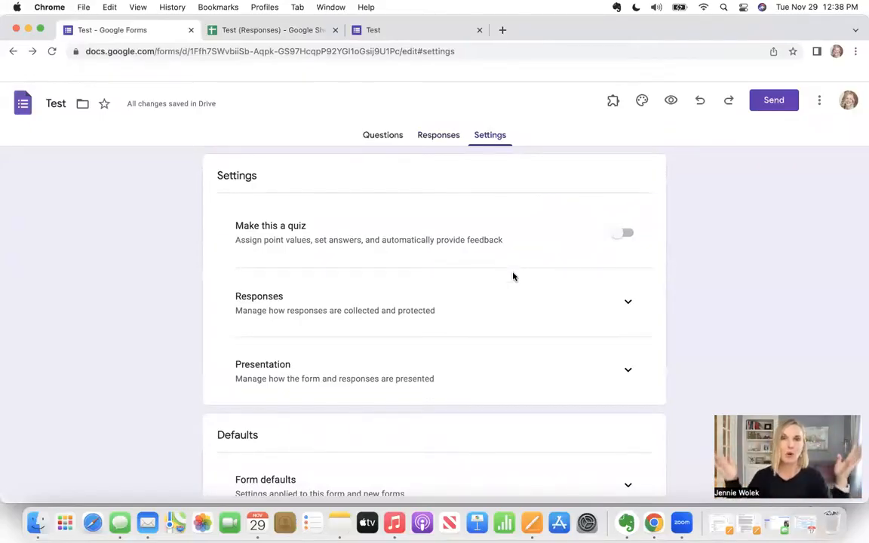
pyautogui.click(631, 305)
pyautogui.scroll(-3, 454, 396)
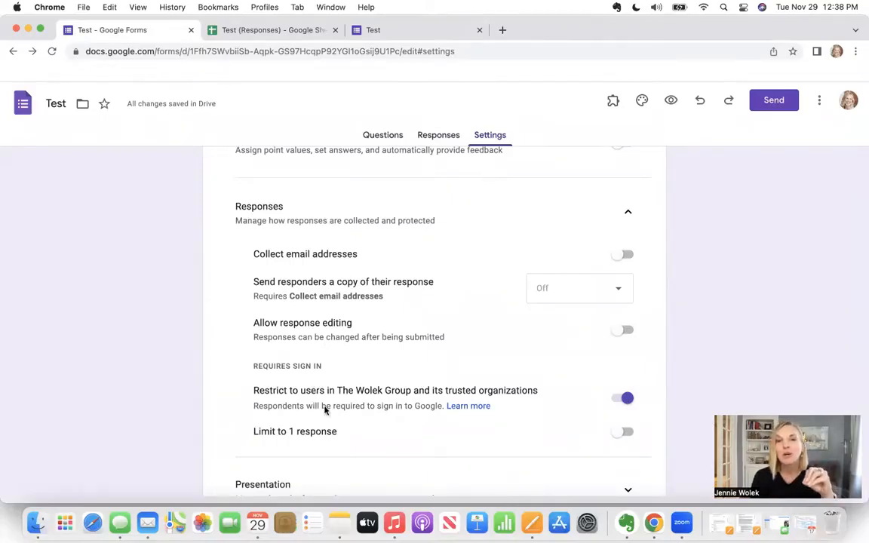
pyautogui.moveTo(338, 390); pyautogui.dragTo(412, 391)
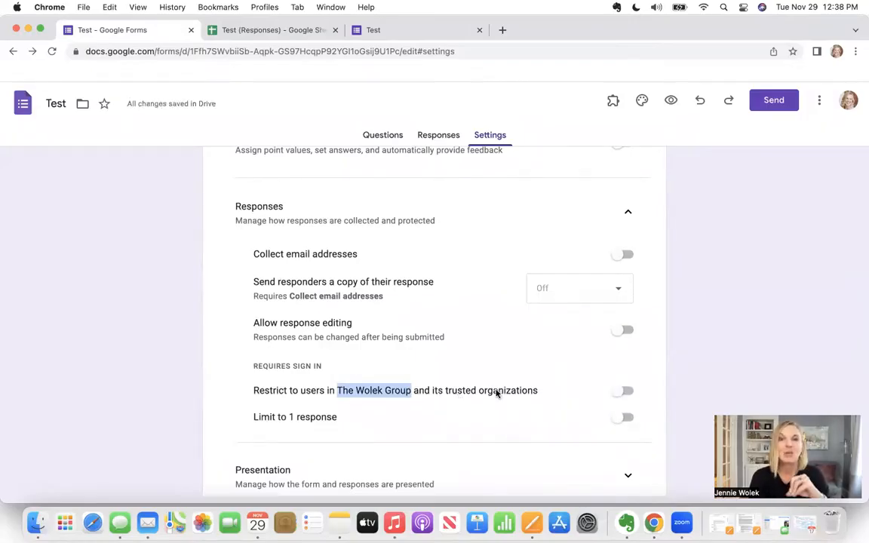
pyautogui.click(541, 391)
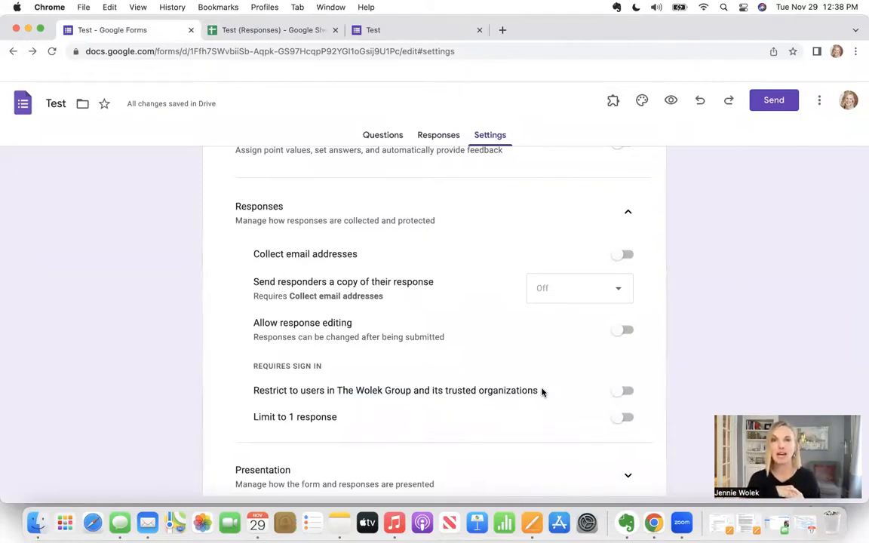
pyautogui.click(624, 390)
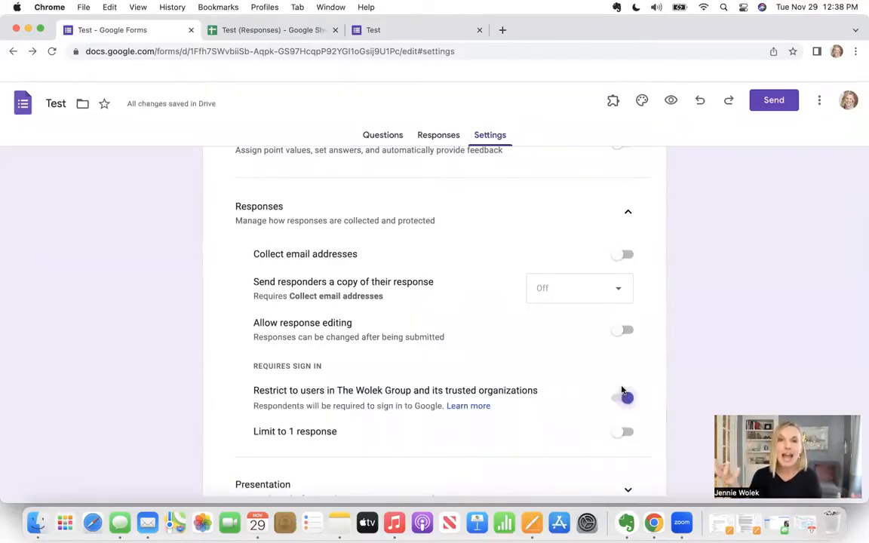
pyautogui.click(625, 399)
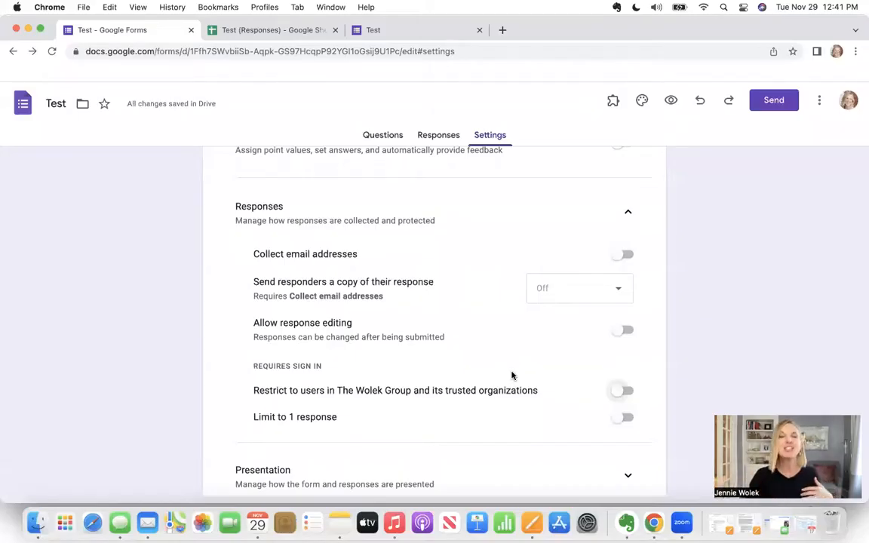
pyautogui.scroll(2, 511, 375)
pyautogui.scroll(-2, 493, 360)
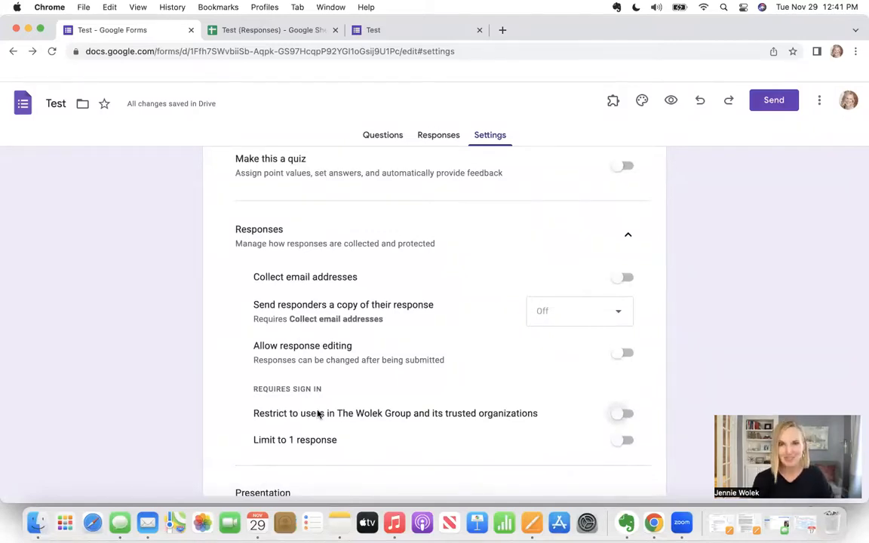
pyautogui.scroll(-7, 318, 413)
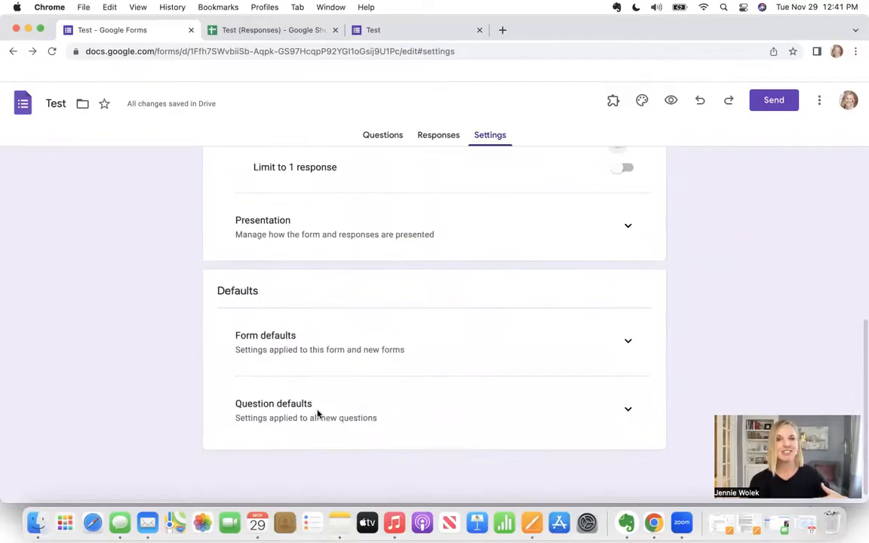
pyautogui.scroll(8, 464, 293)
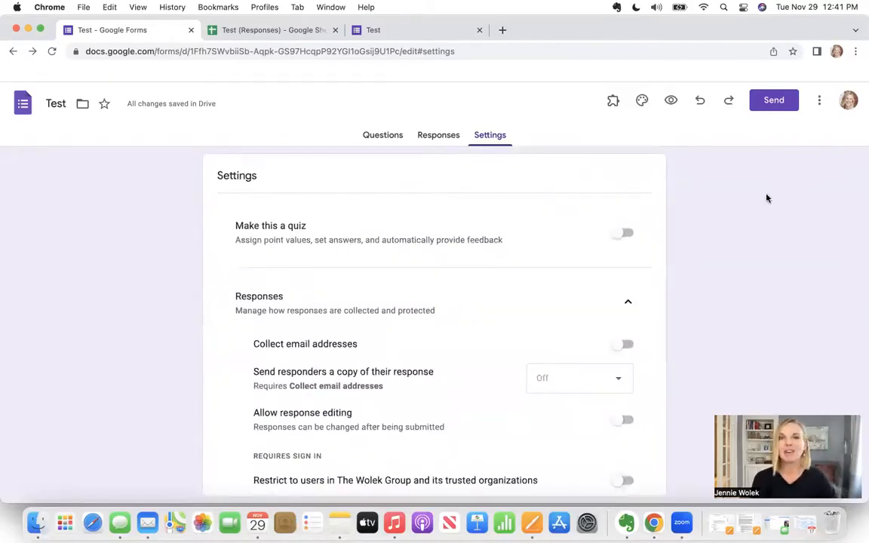
# - Return to the form's questions, examine the theme options, and view the header image gallery without choosing an image
pyautogui.click(369, 134)
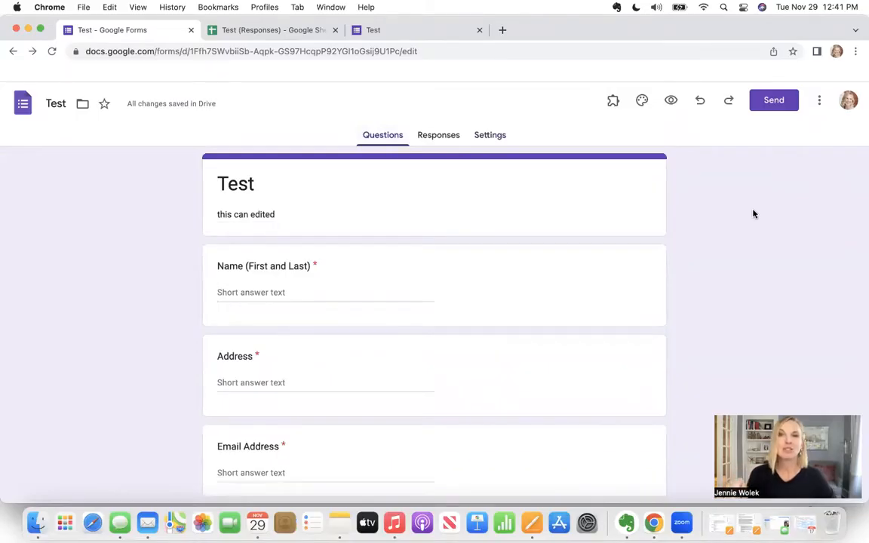
pyautogui.click(642, 101)
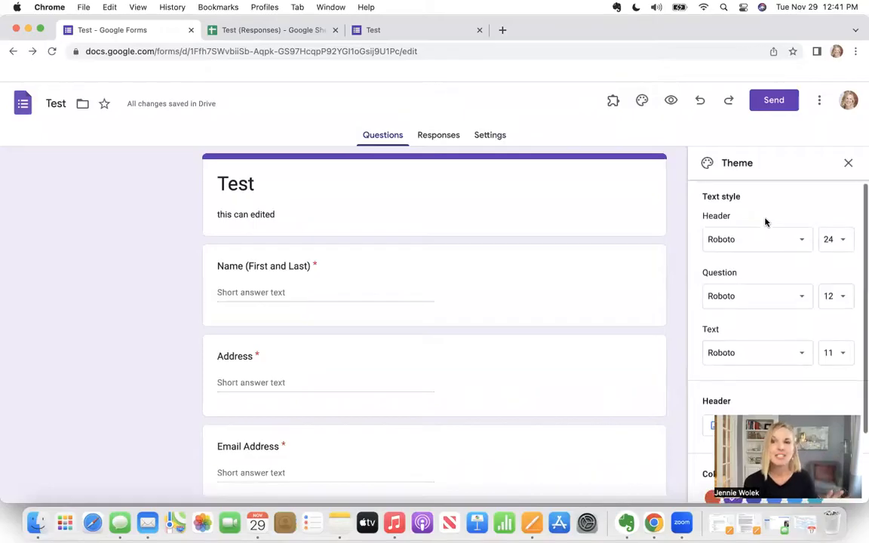
pyautogui.scroll(-1, 765, 222)
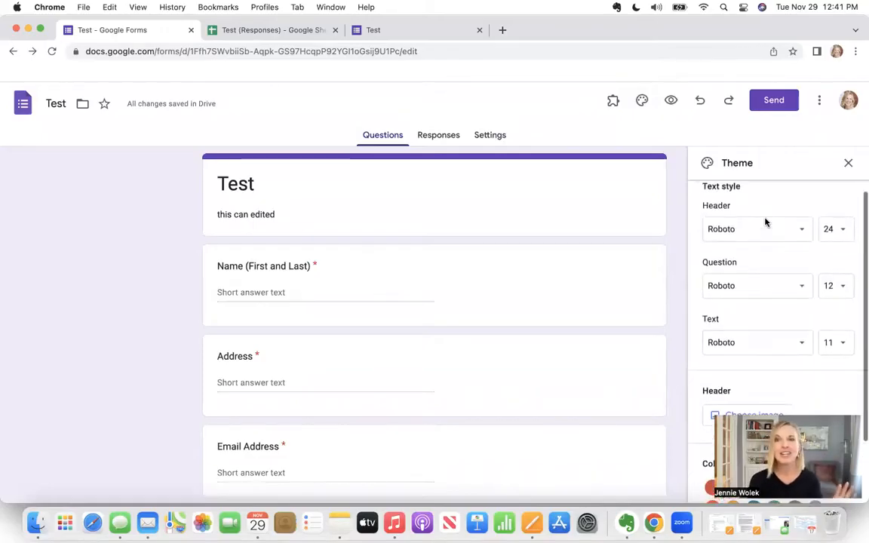
pyautogui.scroll(1, 762, 220)
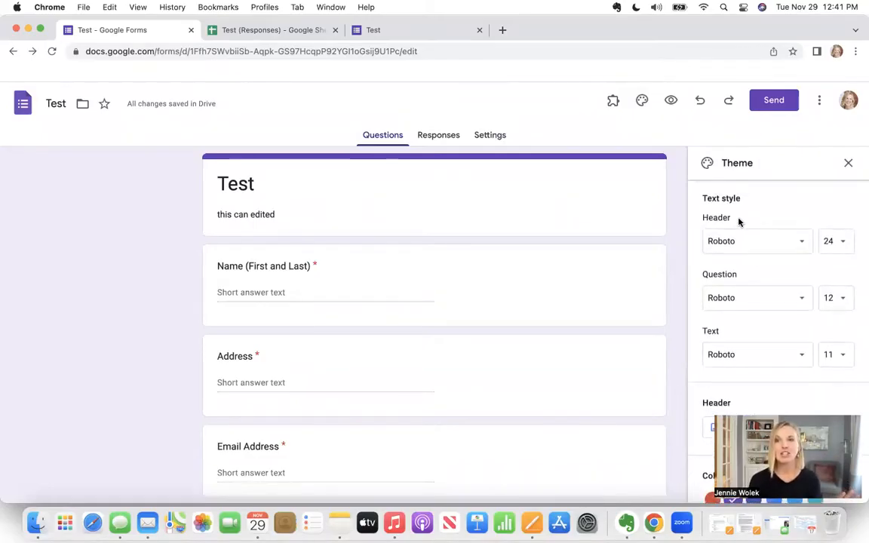
pyautogui.scroll(-3, 745, 207)
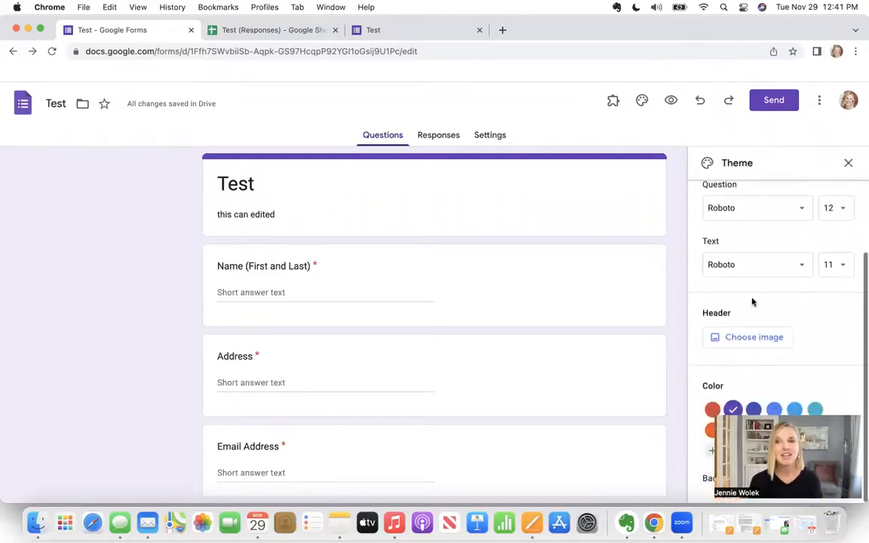
pyautogui.click(746, 339)
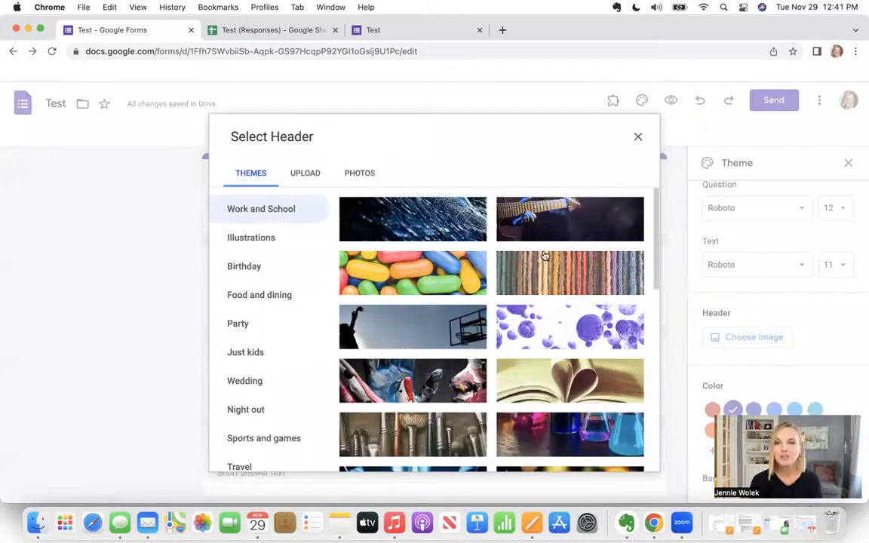
pyautogui.click(638, 140)
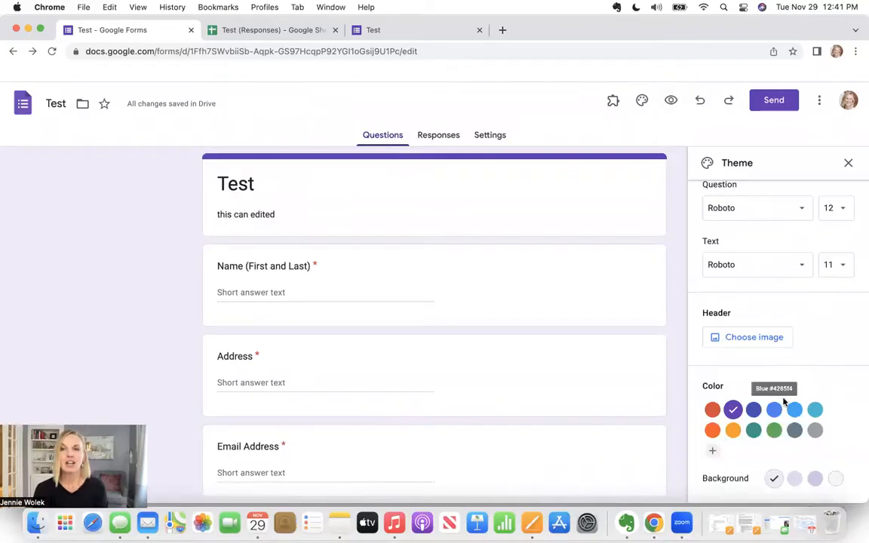
# - Try teal, light blue and red as the form's theme color, along with the medium, darker and neutral background shades
pyautogui.click(753, 430)
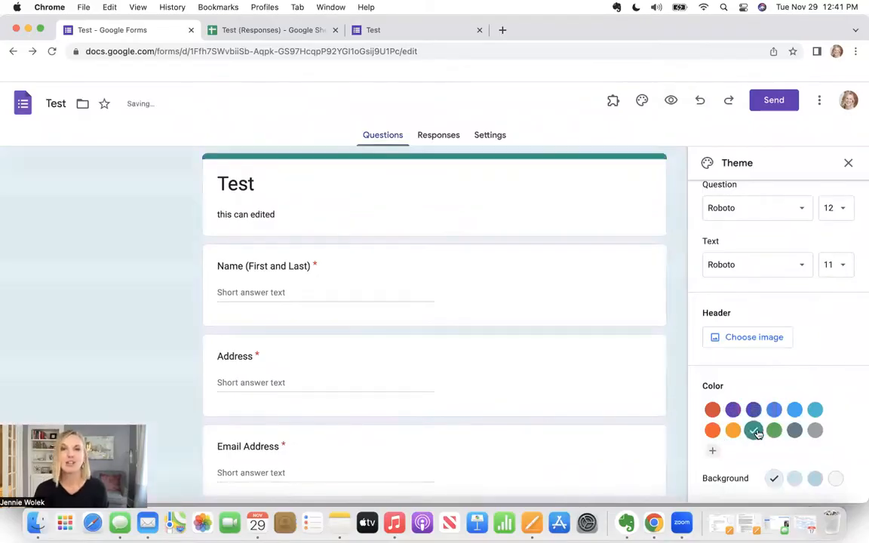
pyautogui.click(816, 411)
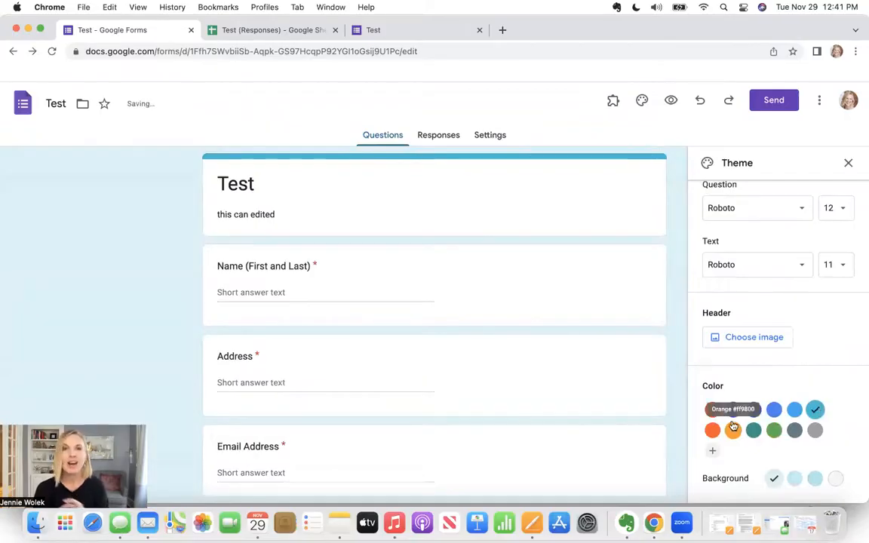
pyautogui.click(795, 479)
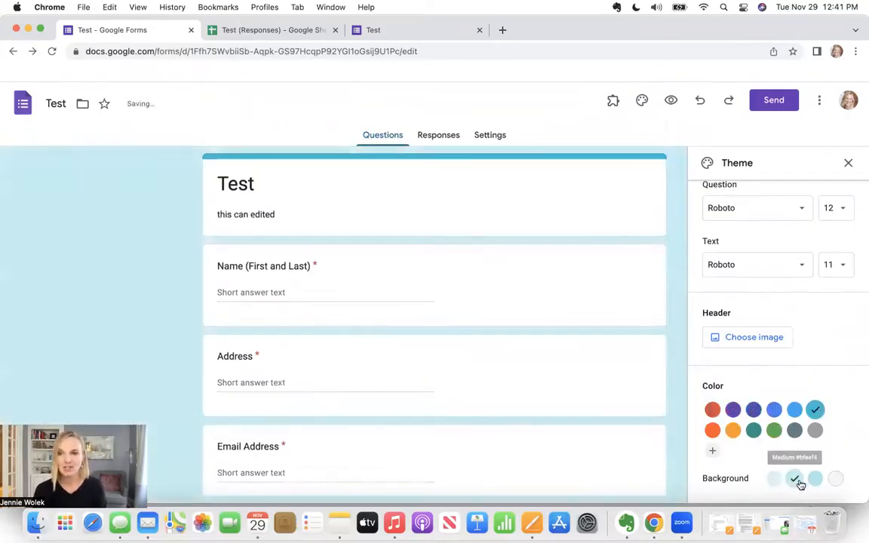
pyautogui.click(815, 479)
pyautogui.click(836, 479)
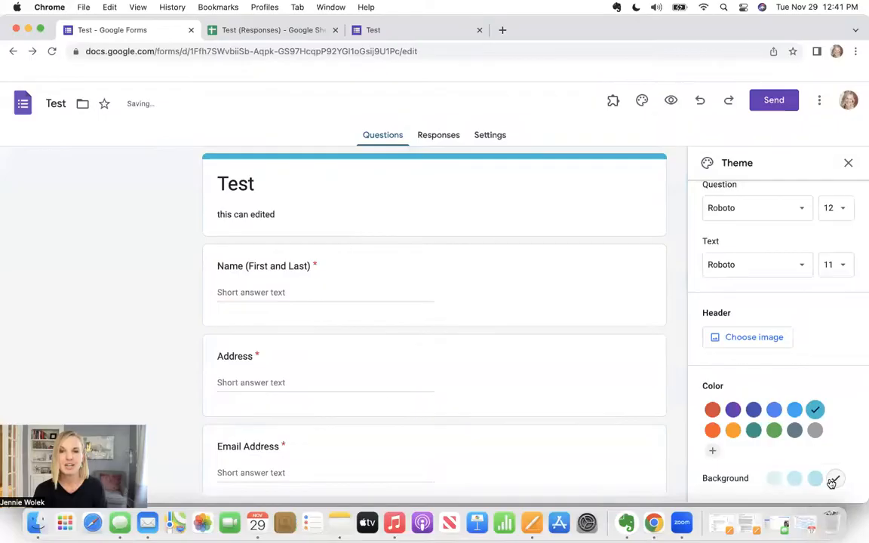
pyautogui.click(713, 409)
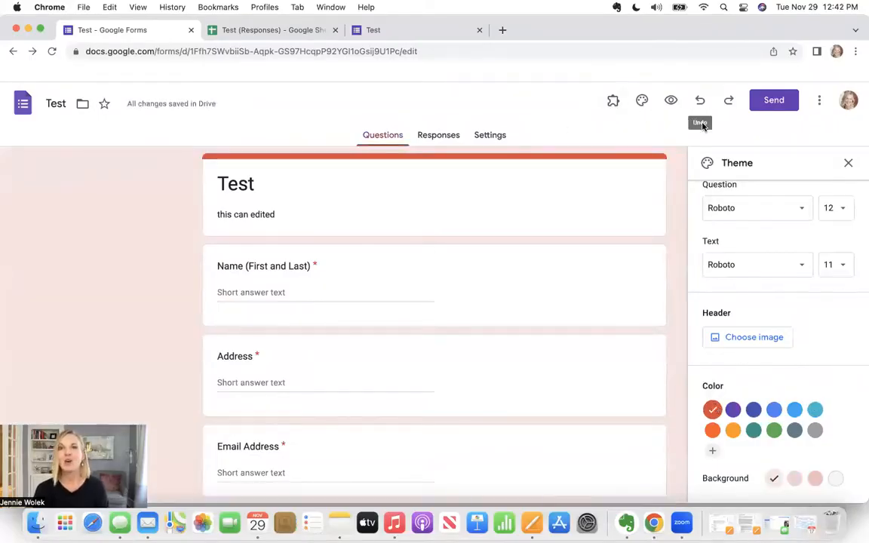
# - Set the theme color to Blue #4285f4 and preview the restyled form down to its end
pyautogui.click(775, 410)
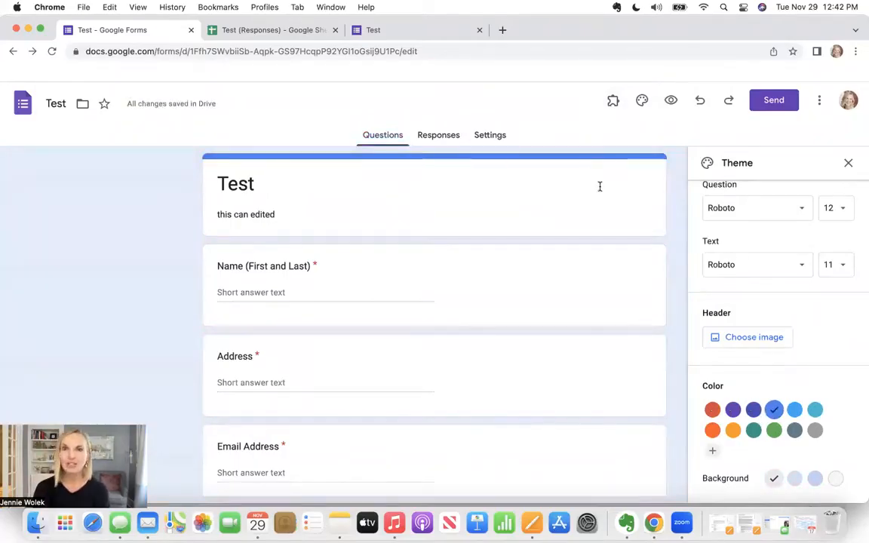
pyautogui.click(671, 102)
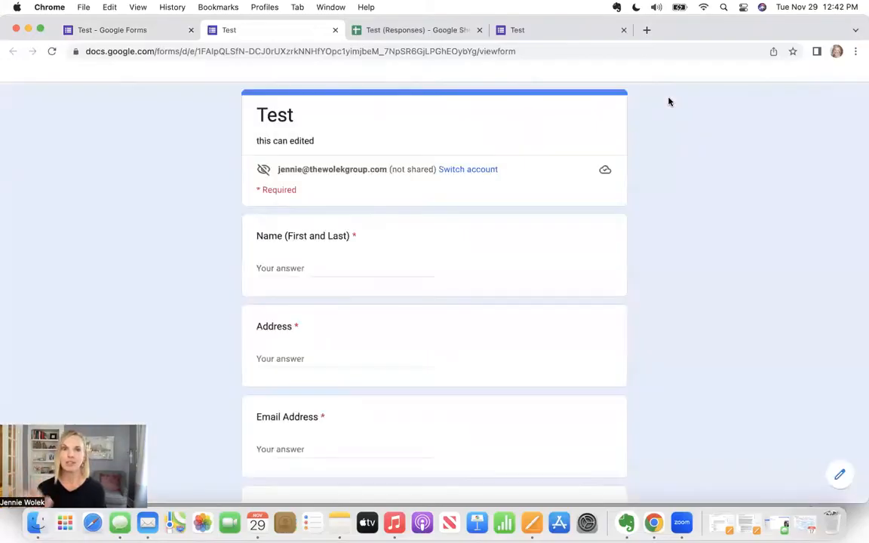
pyautogui.scroll(-6, 468, 347)
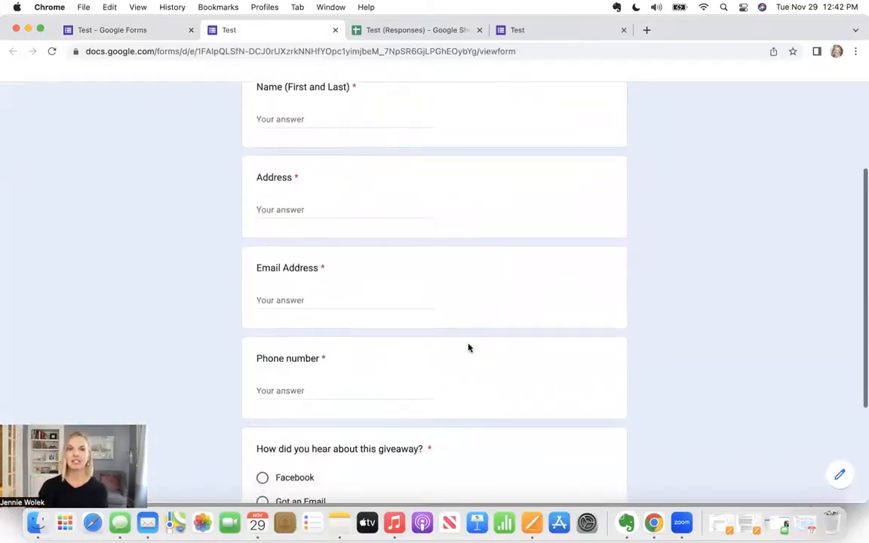
pyautogui.scroll(-2, 468, 348)
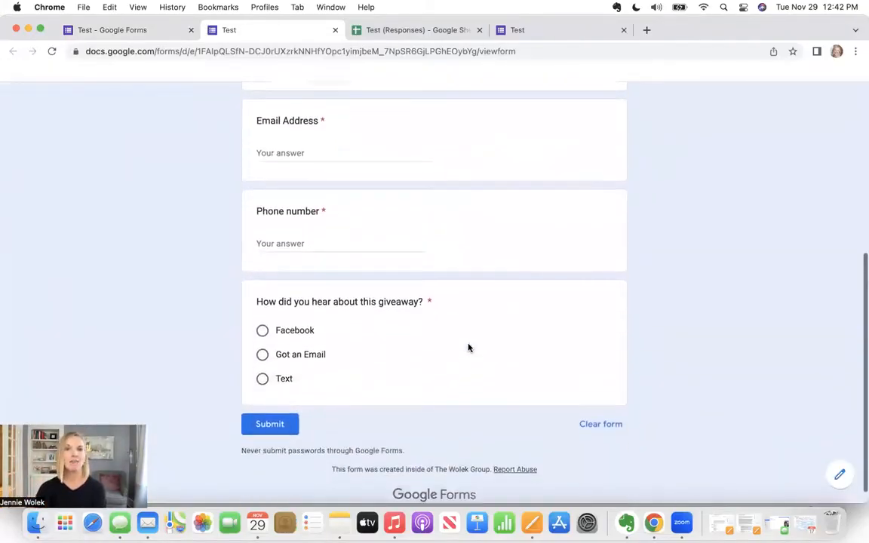
pyautogui.scroll(8, 438, 326)
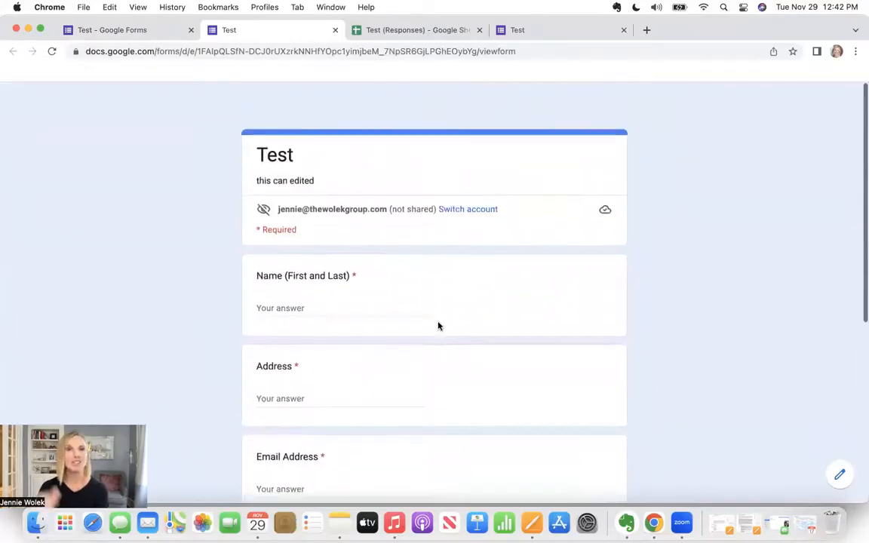
# - Back in the form editor, examine the email sending options, including embedding the form, and display the form's shareable link
pyautogui.click(114, 32)
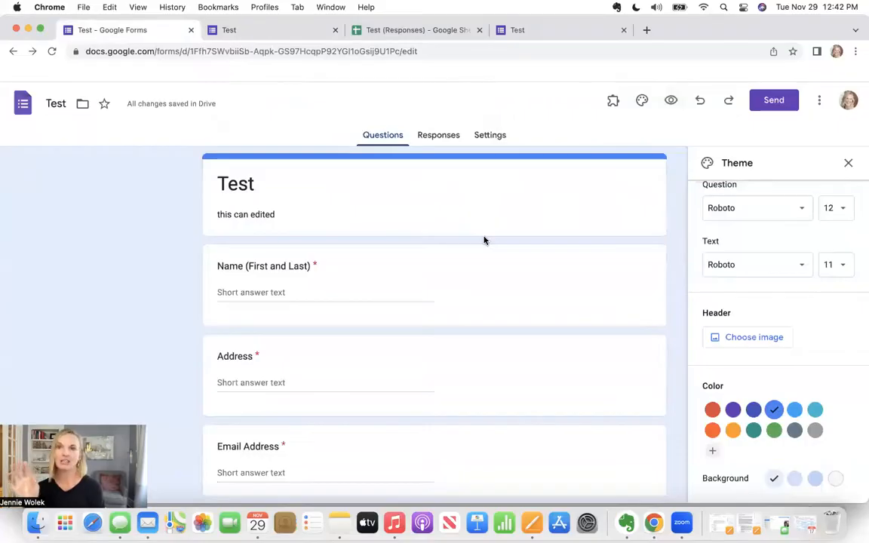
pyautogui.click(777, 102)
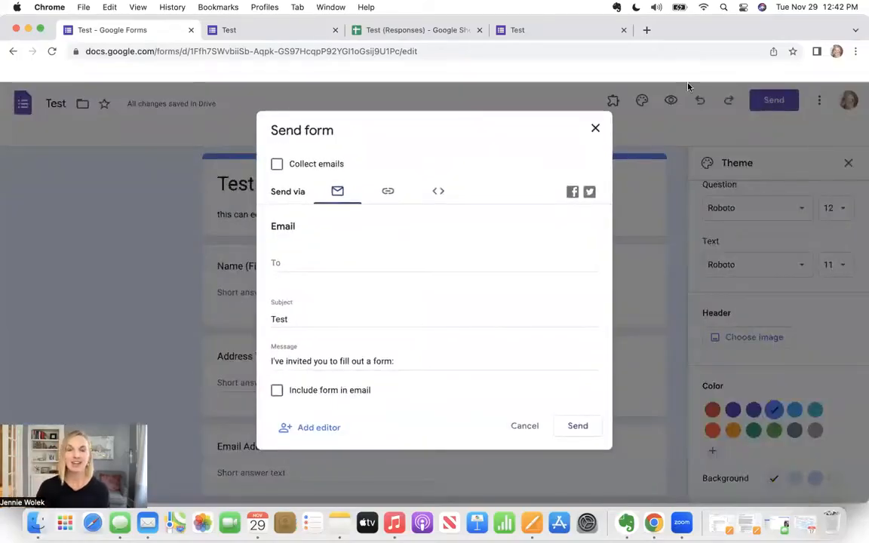
pyautogui.click(297, 261)
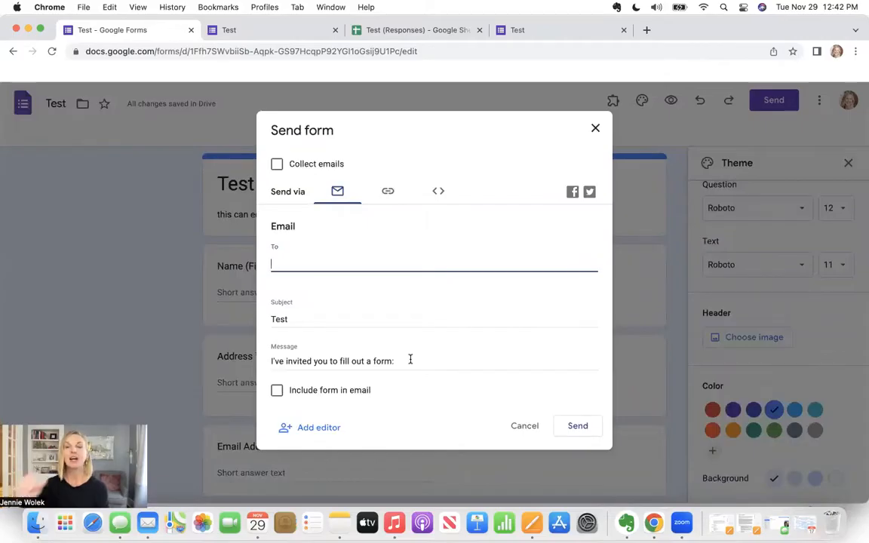
pyautogui.click(277, 391)
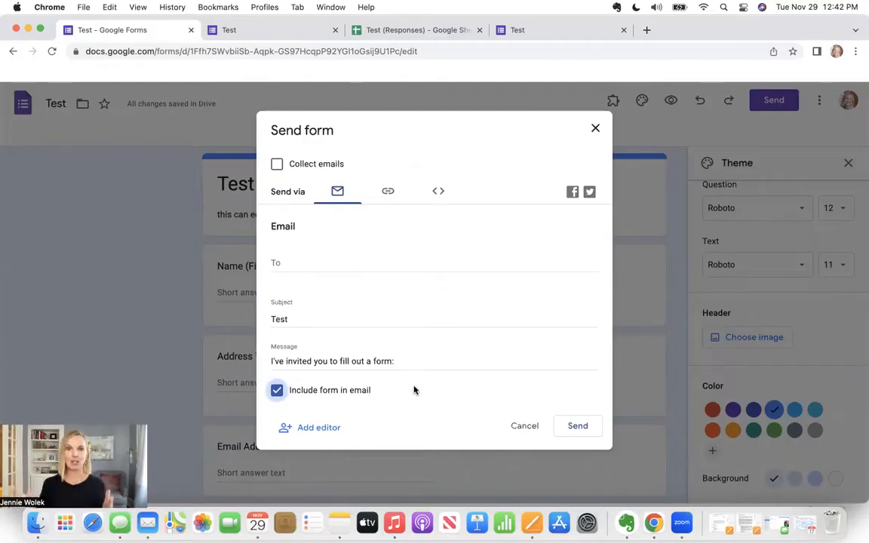
pyautogui.click(277, 391)
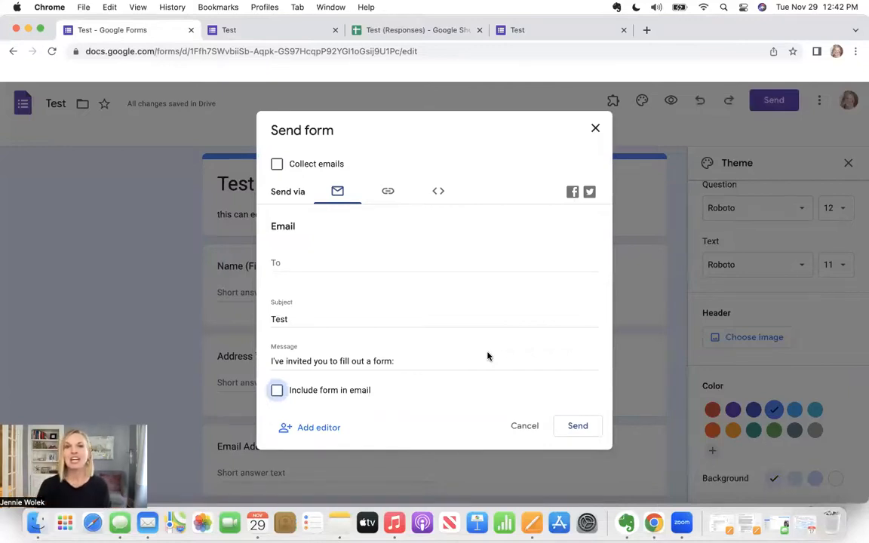
pyautogui.click(387, 191)
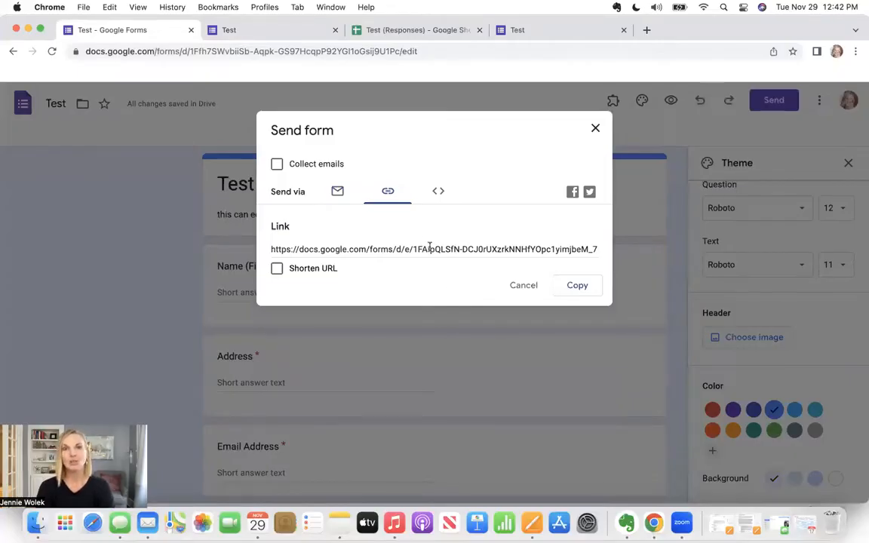
# - Shorten the form's shareable URL and copy the shortened link
pyautogui.click(277, 270)
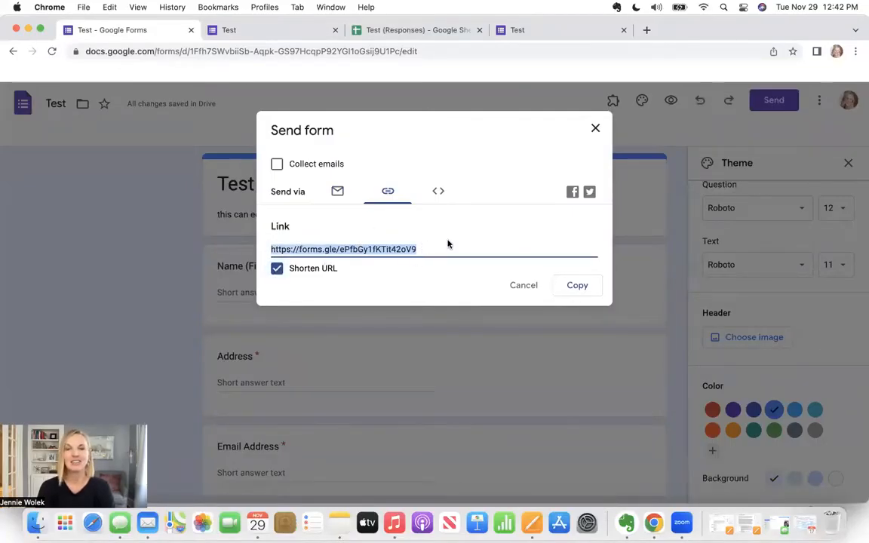
pyautogui.click(570, 286)
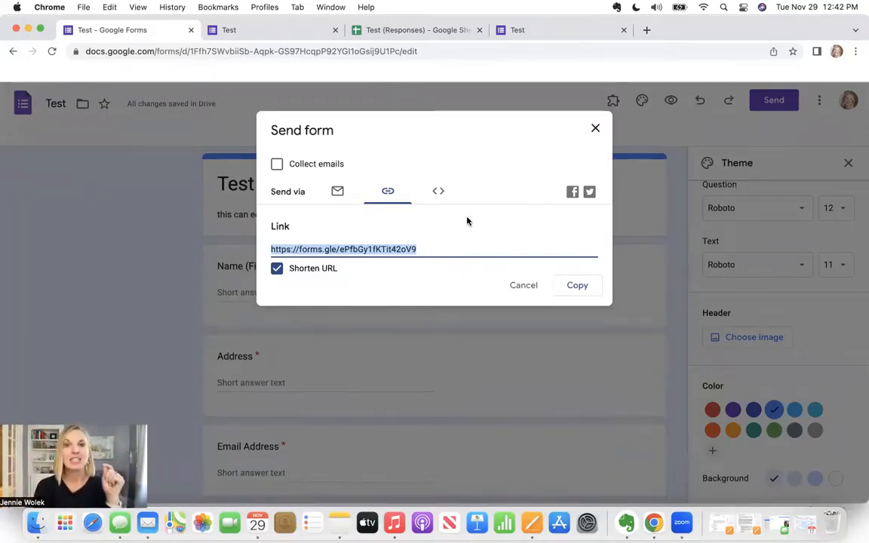
# - Check the copied form link by loading it in a new browser tab, and return to the editor, closing the Send form dialog
pyautogui.click(647, 30)
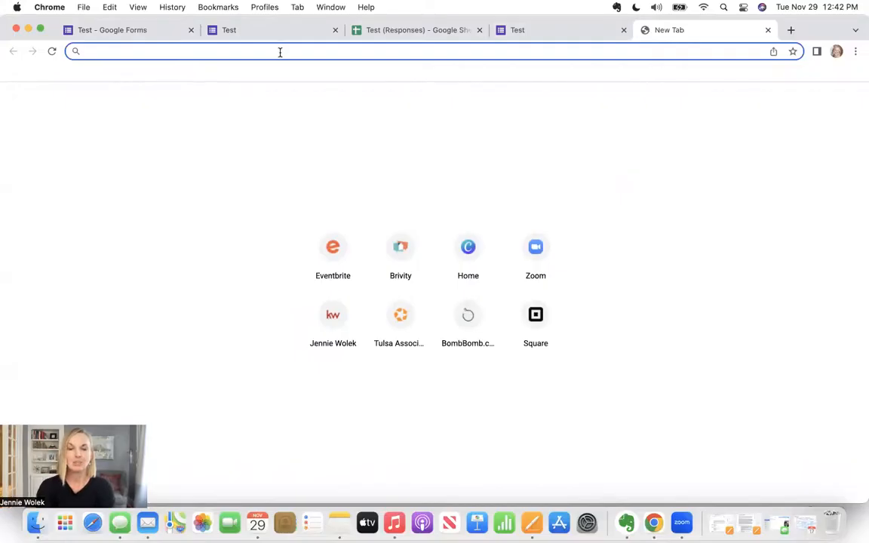
pyautogui.press('super+v')
pyautogui.press('Return')
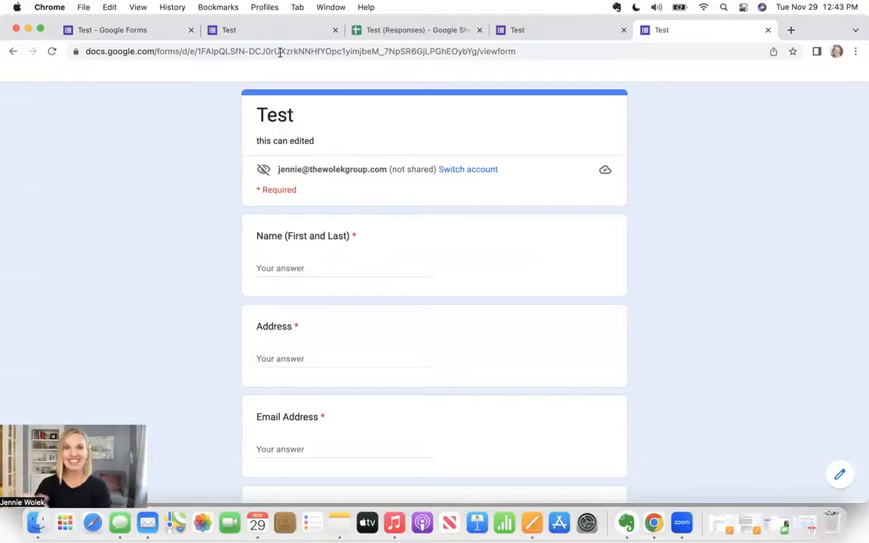
pyautogui.click(121, 30)
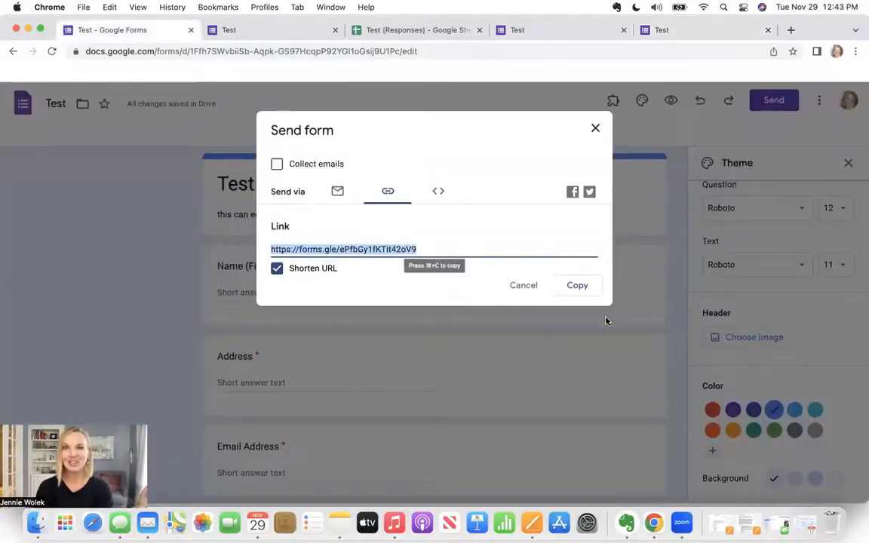
pyautogui.click(595, 127)
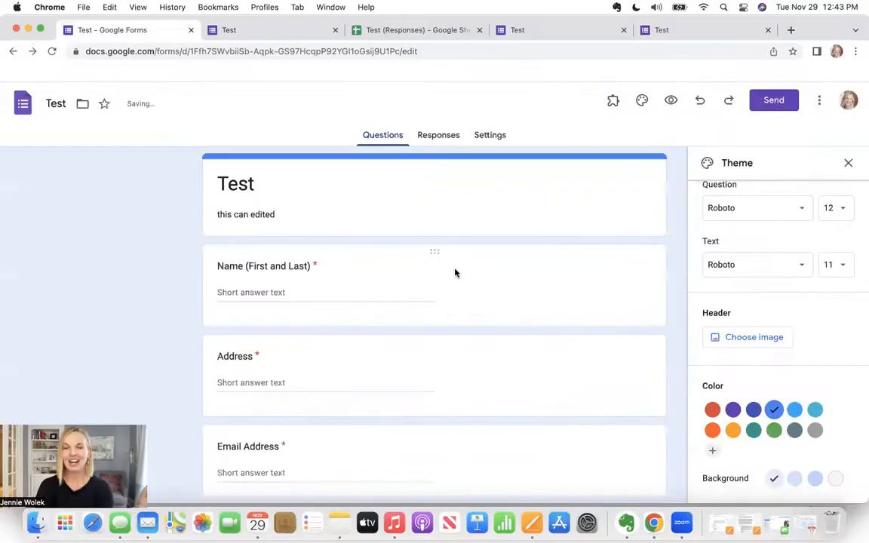